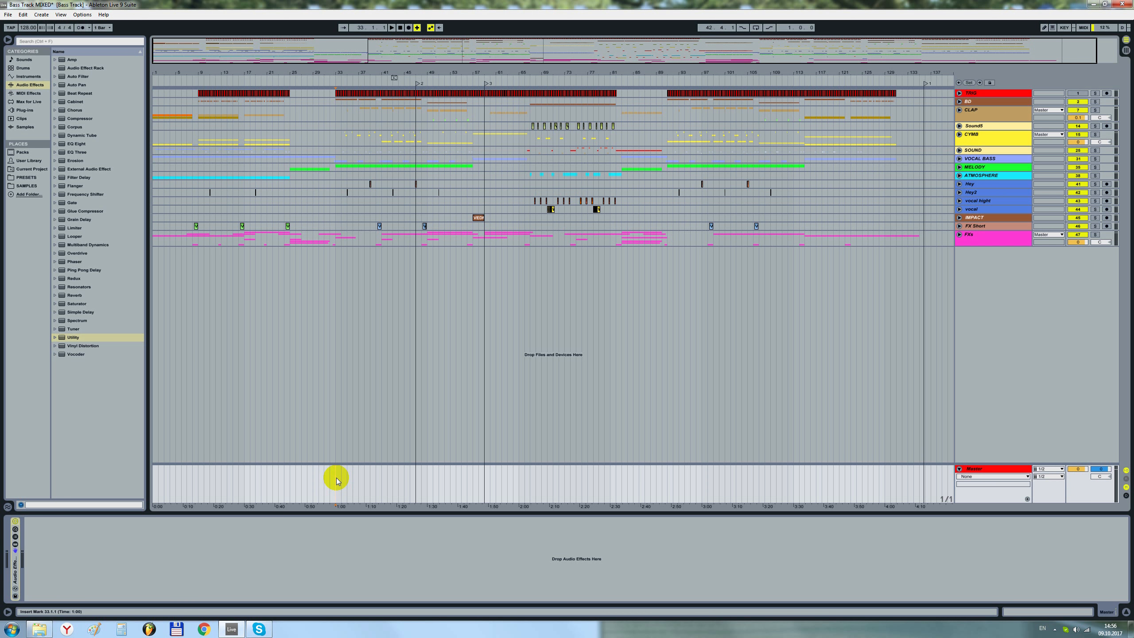
- Add a Utility device to the Master track and lower its gain to -10.6 dB
double_click(73, 337)
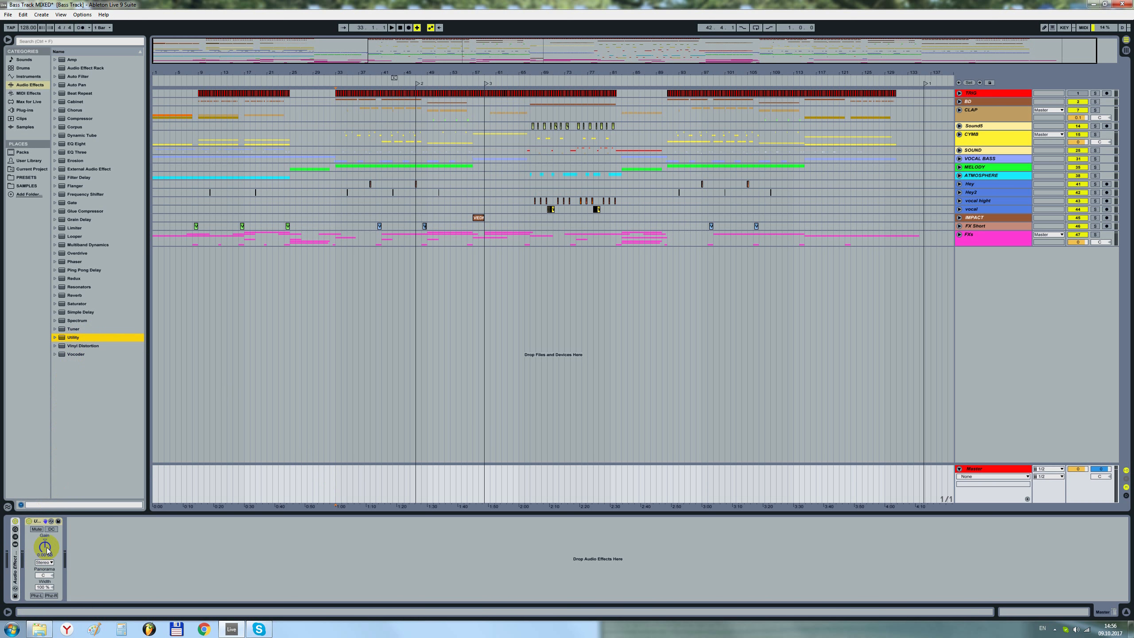
left_click_drag(47, 550, 45, 546)
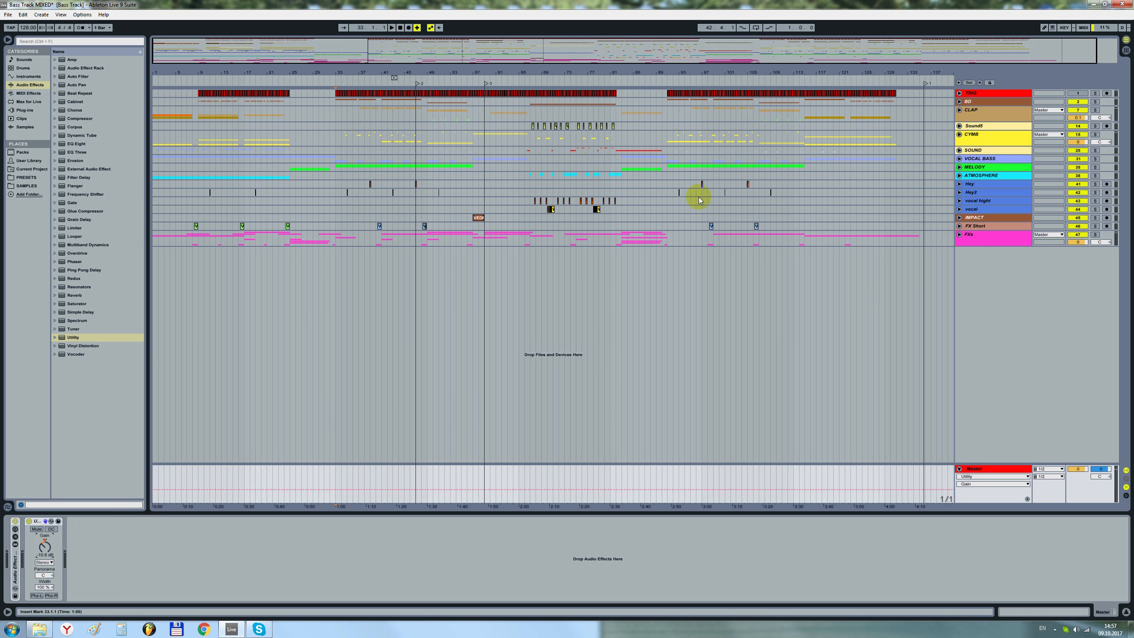
- Map the Utility's on/off switch to the Q key, test the toggle, and leave the device switched off
left_click(1064, 27)
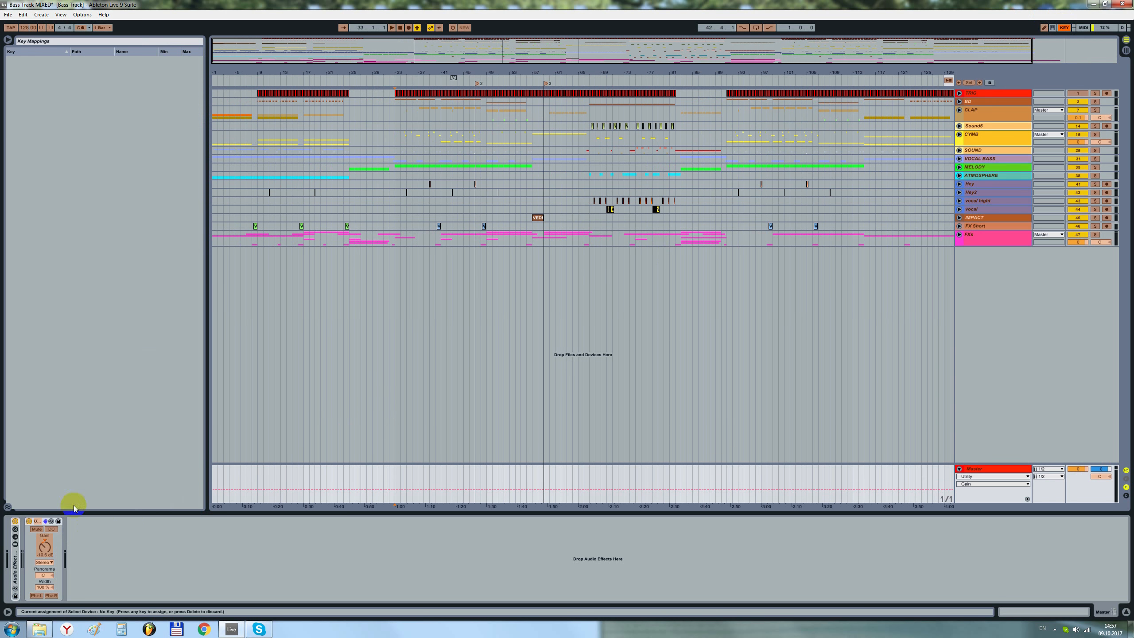
left_click(30, 522)
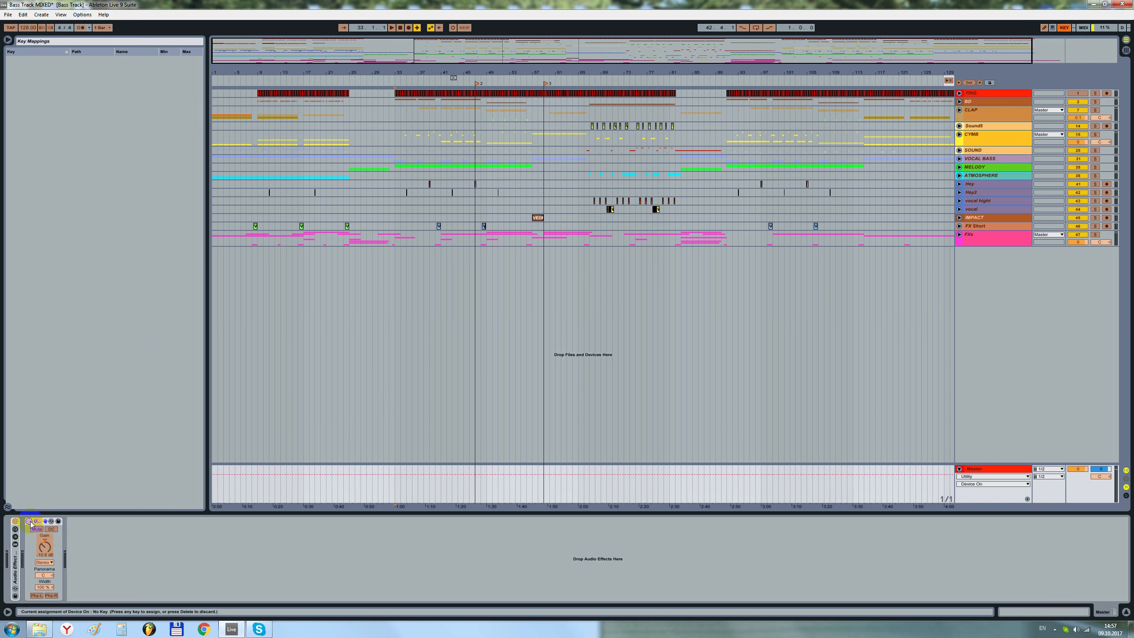
left_click(1065, 28)
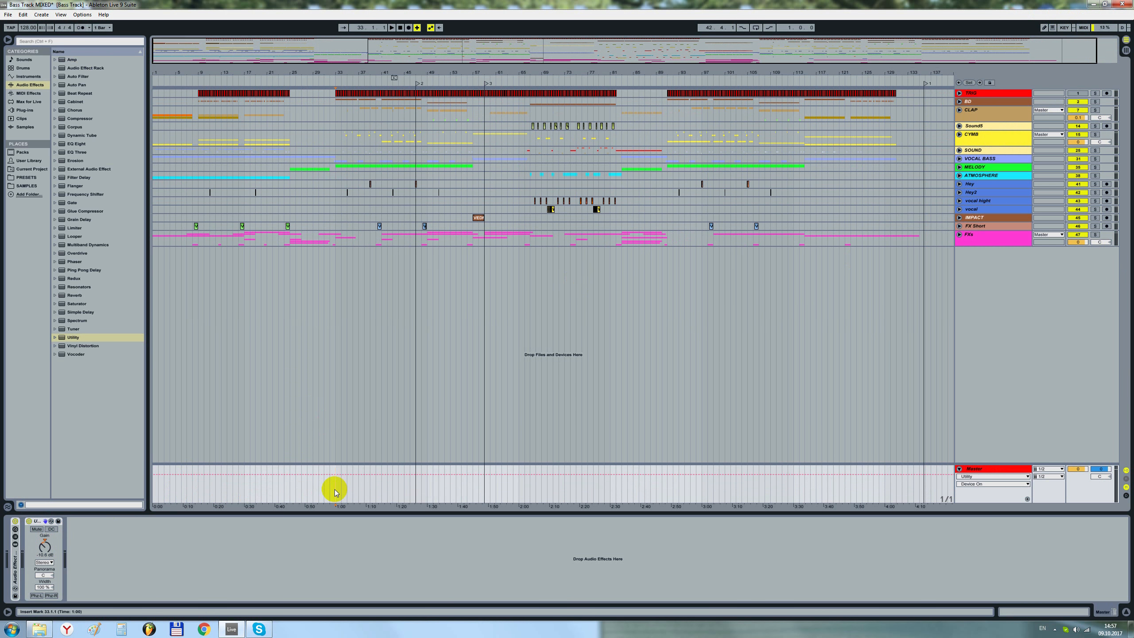
key("q")
key("q")
key("q")
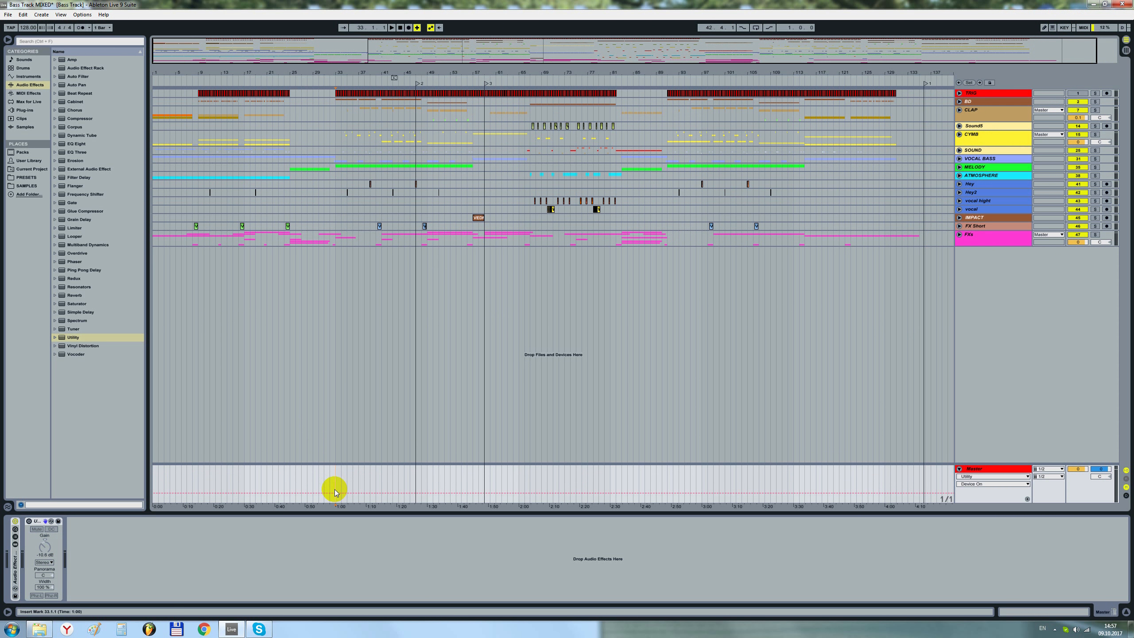
- Play the track from bar 33 and compare the mix with the gain-reducing Utility on and off
key("space")
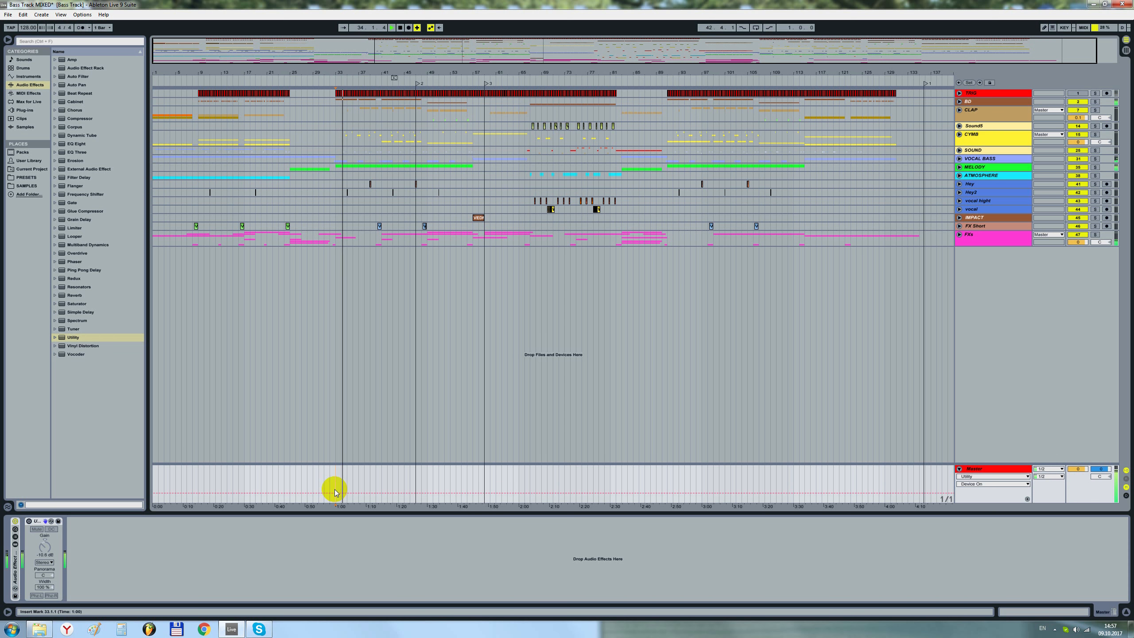
key("ctrl+z")
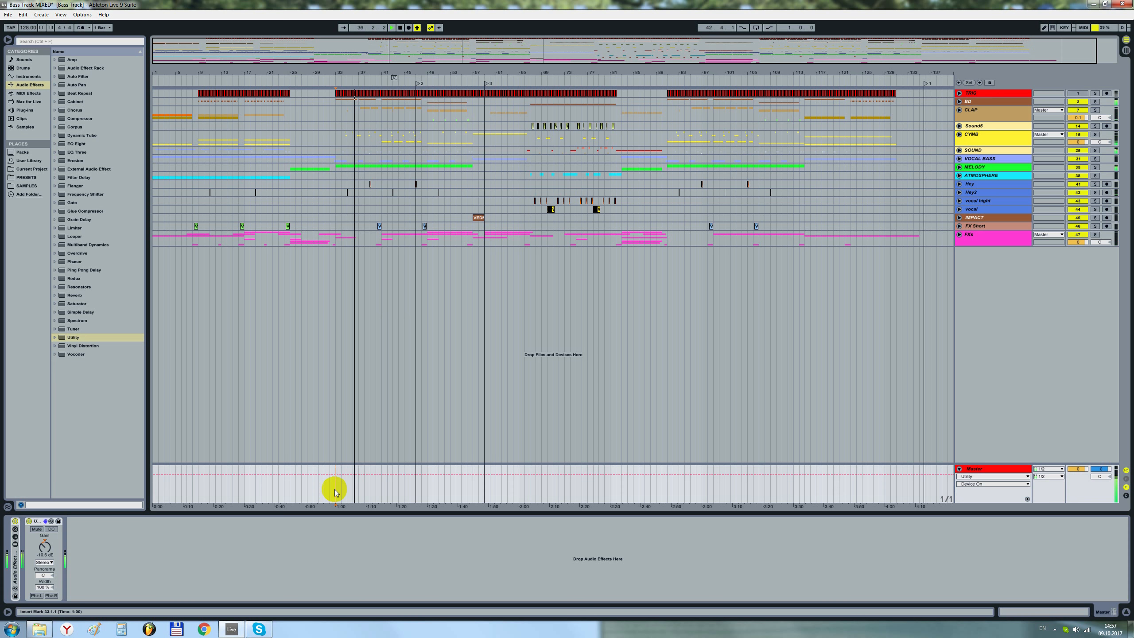
key("ctrl+y")
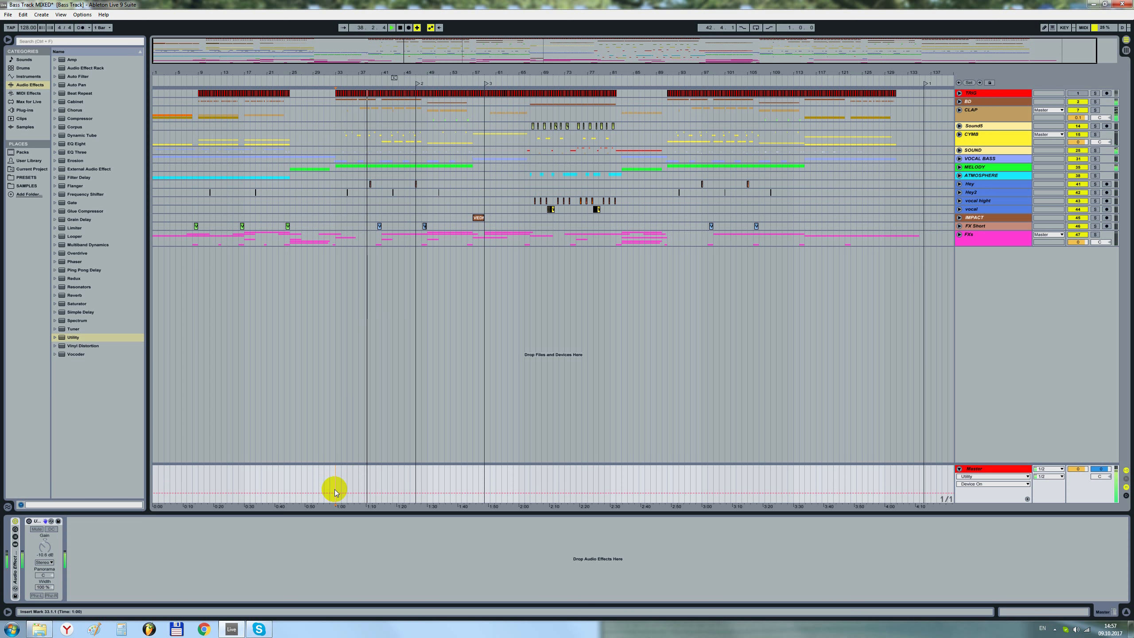
key("ctrl+z")
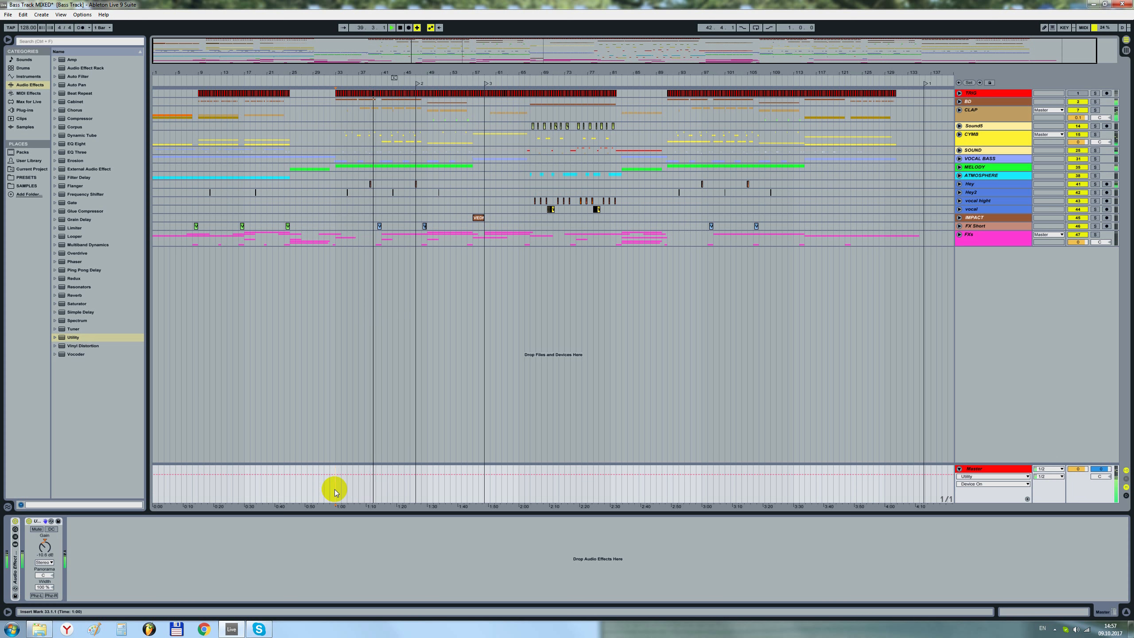
key("ctrl+y")
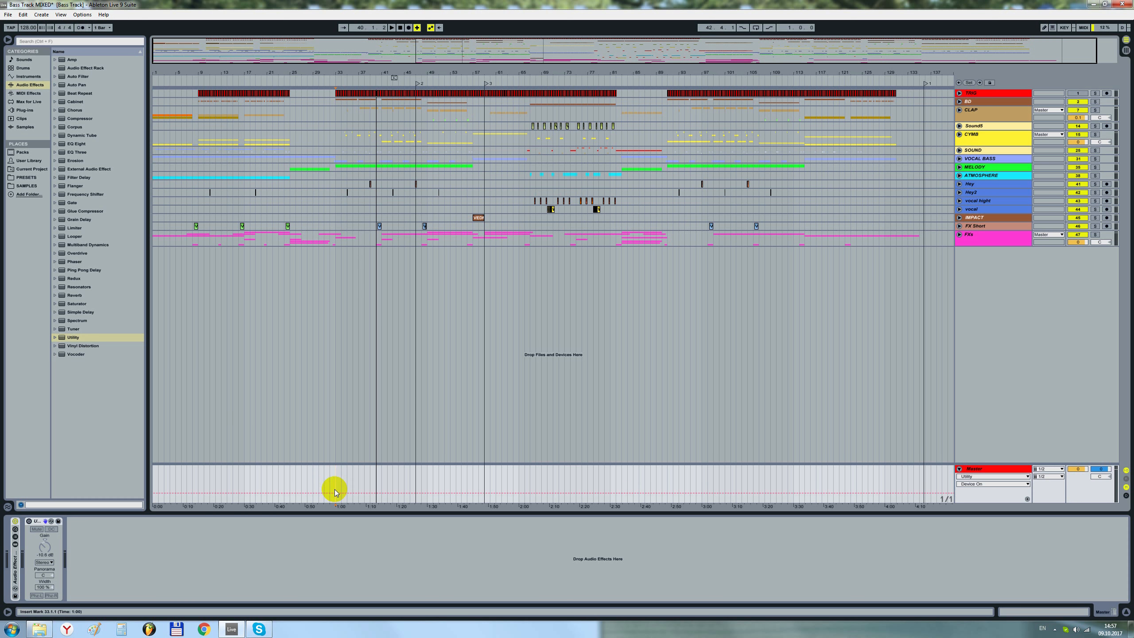
- Add a second Utility device to the Master track and set its width to 0%
double_click(86, 338)
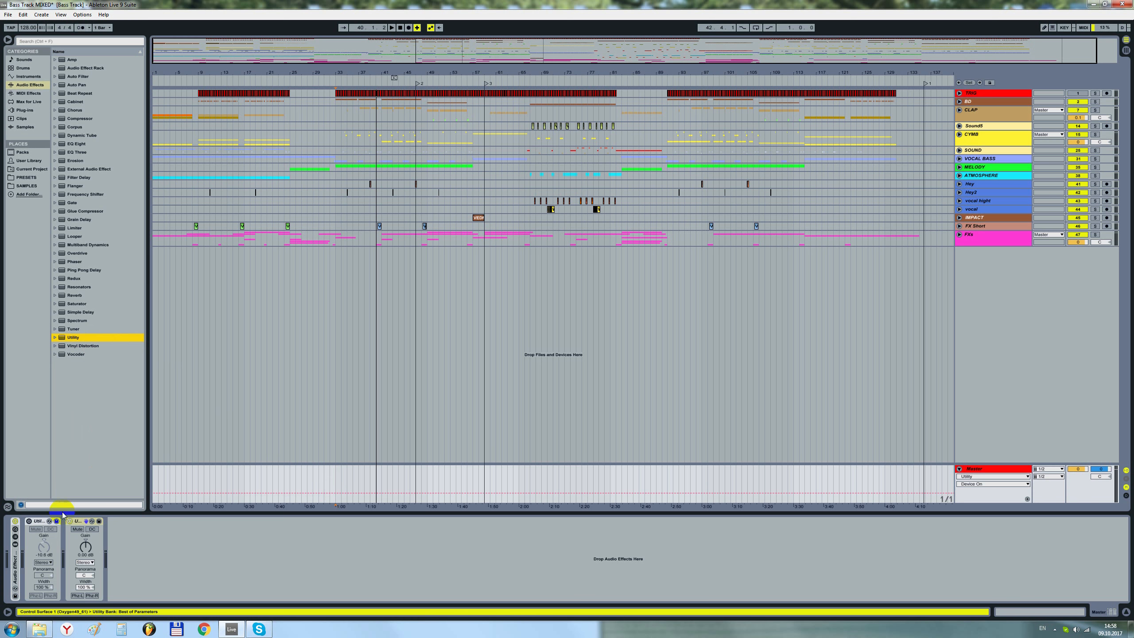
left_click(84, 587)
left_click_drag(85, 589, 85, 592)
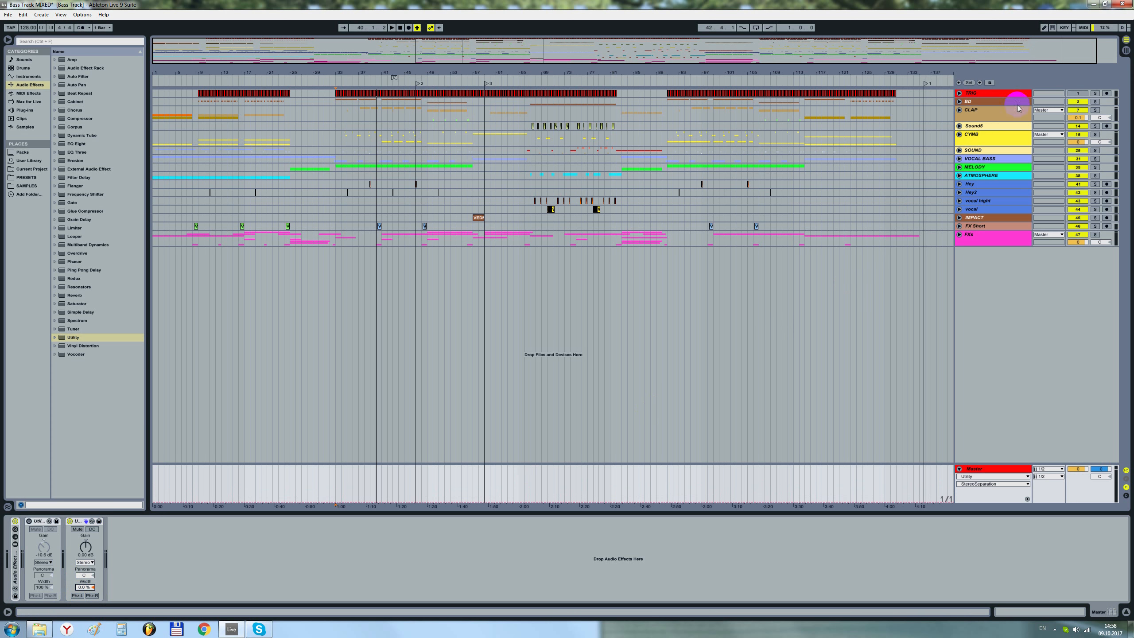
- Map the second Utility's on/off switch to the W key, test the toggle, and leave the device off
left_click(1055, 29)
left_click(1064, 28)
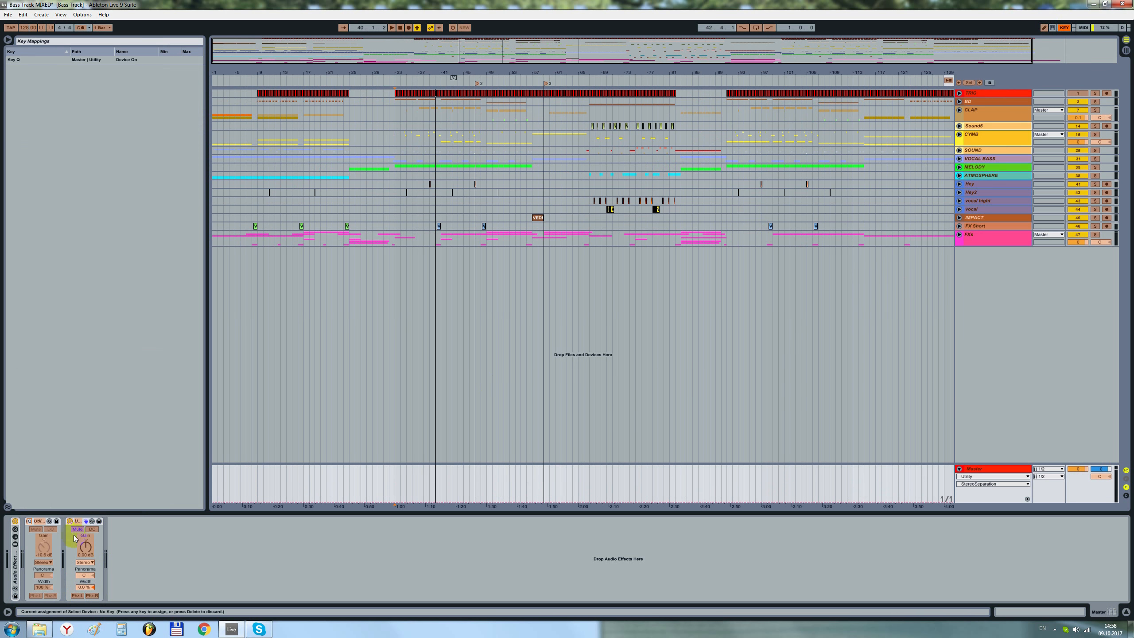
left_click(69, 521)
key("w")
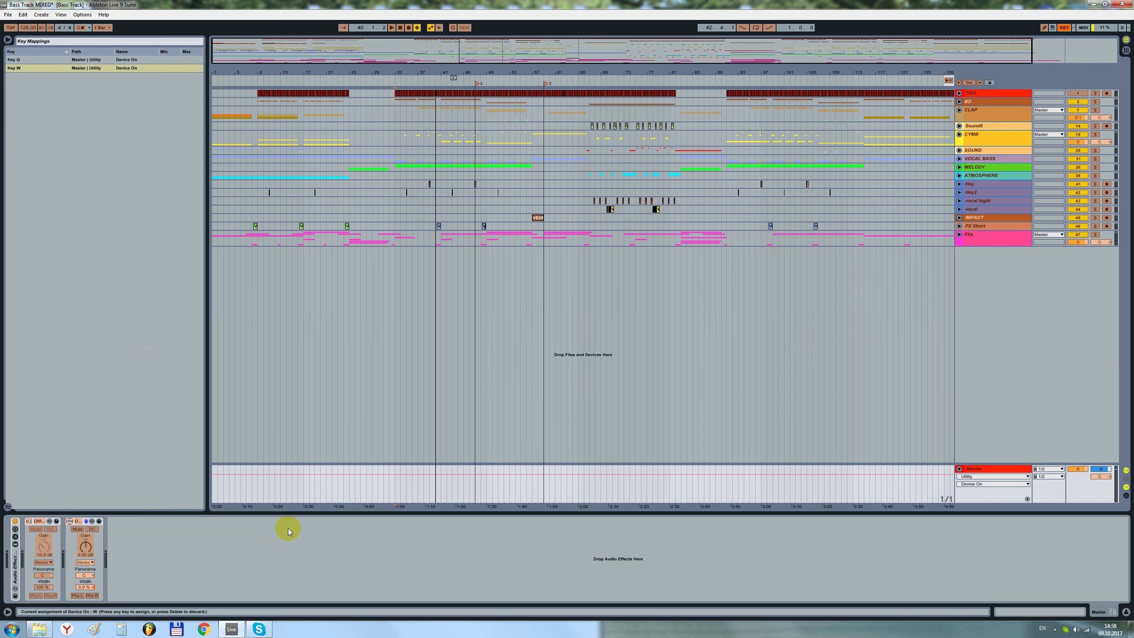
left_click(1065, 28)
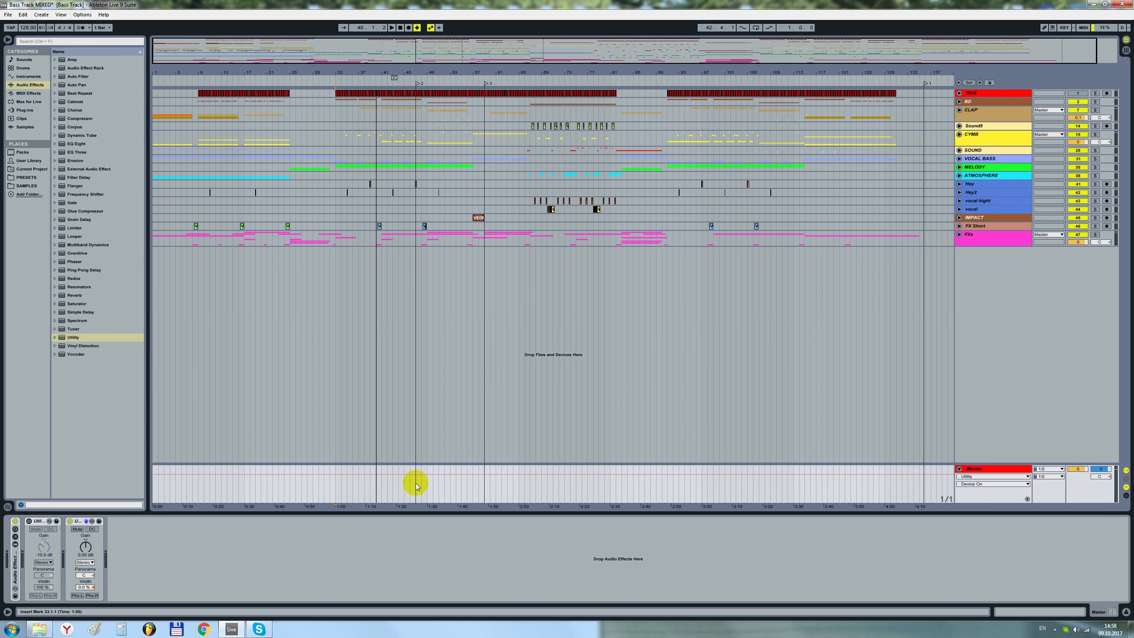
key("w")
key("w")
key("w")
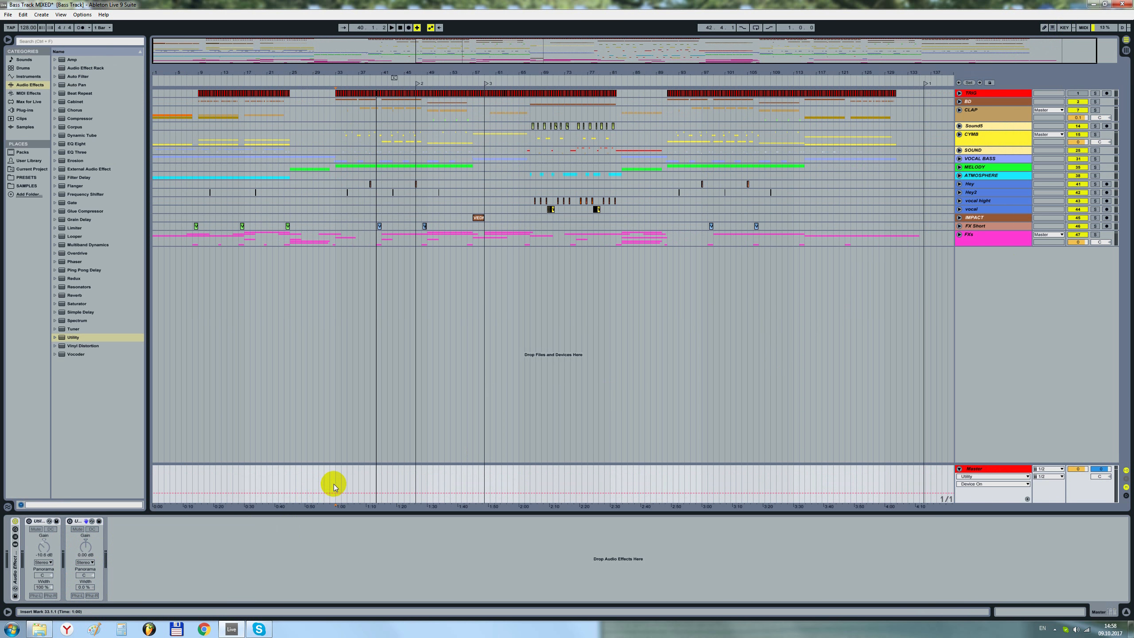
- Play the track from bar 33 and compare stereo with mono by toggling the second Utility
key("space")
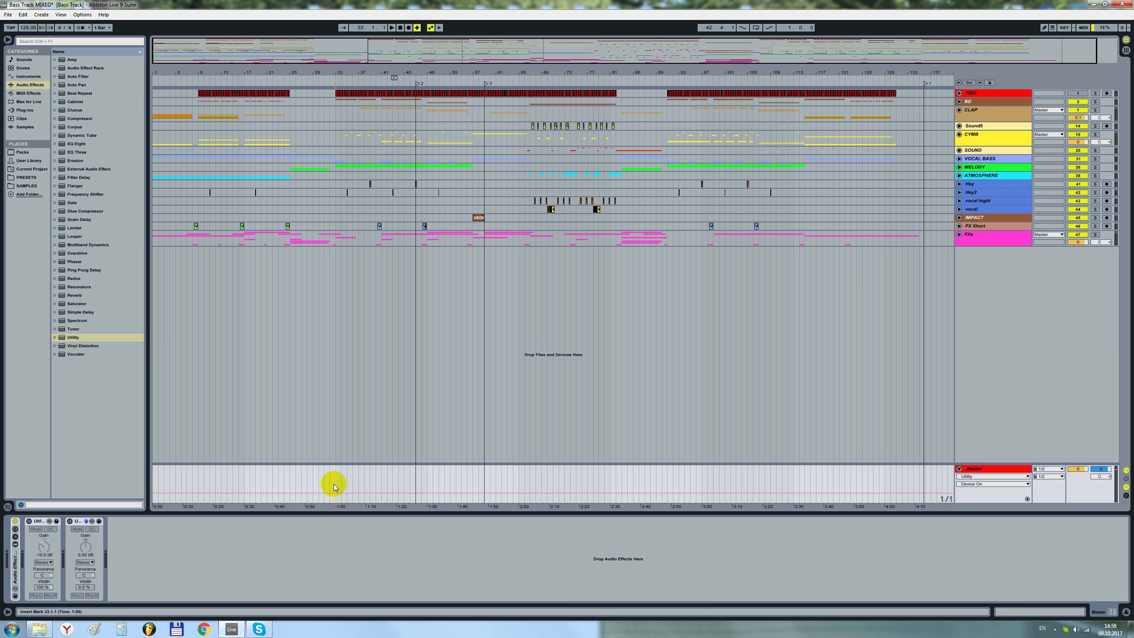
key("space")
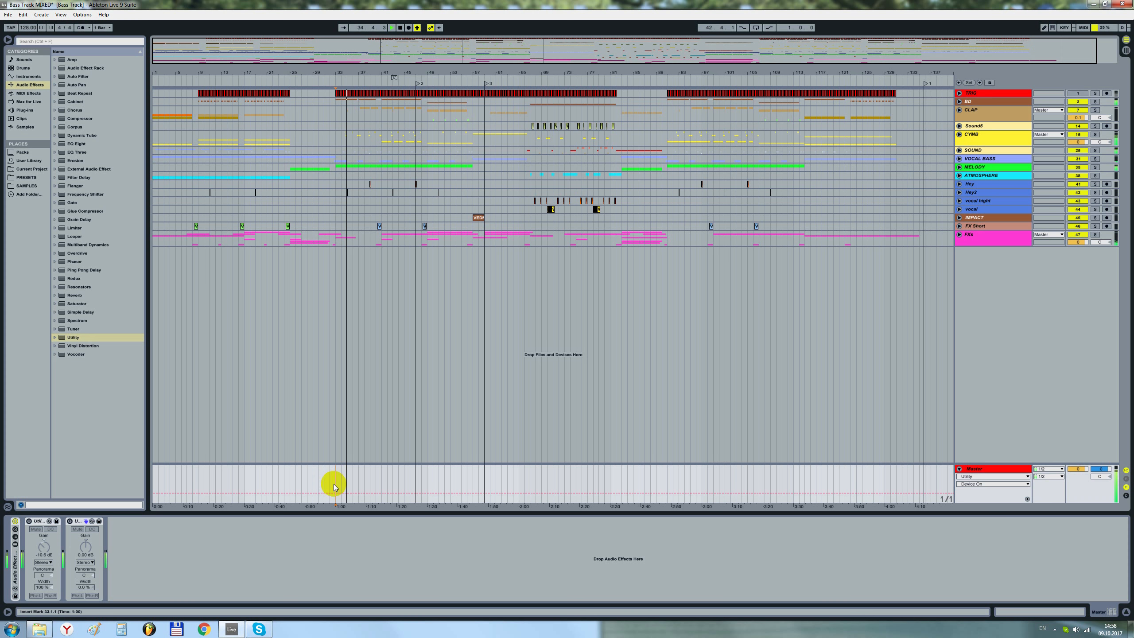
key("m")
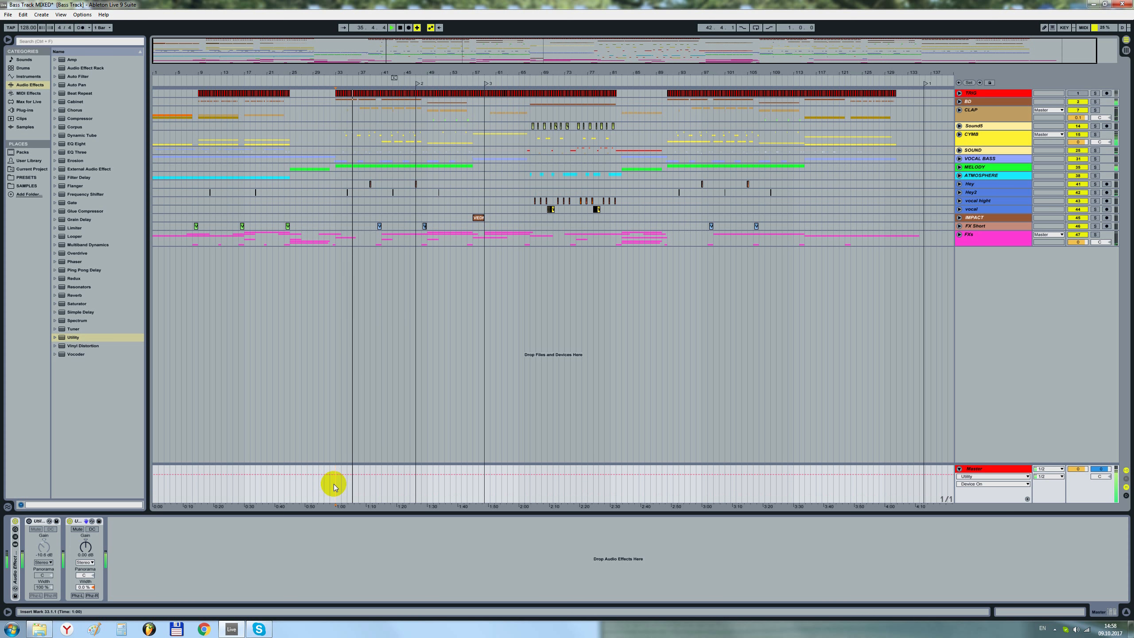
key("m")
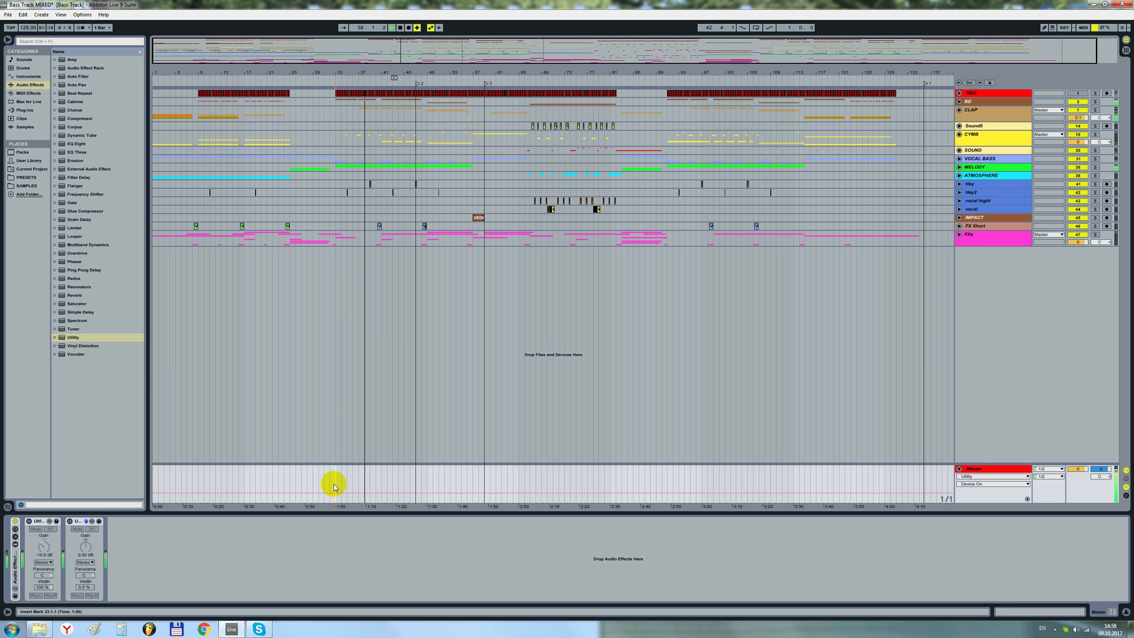
key("m")
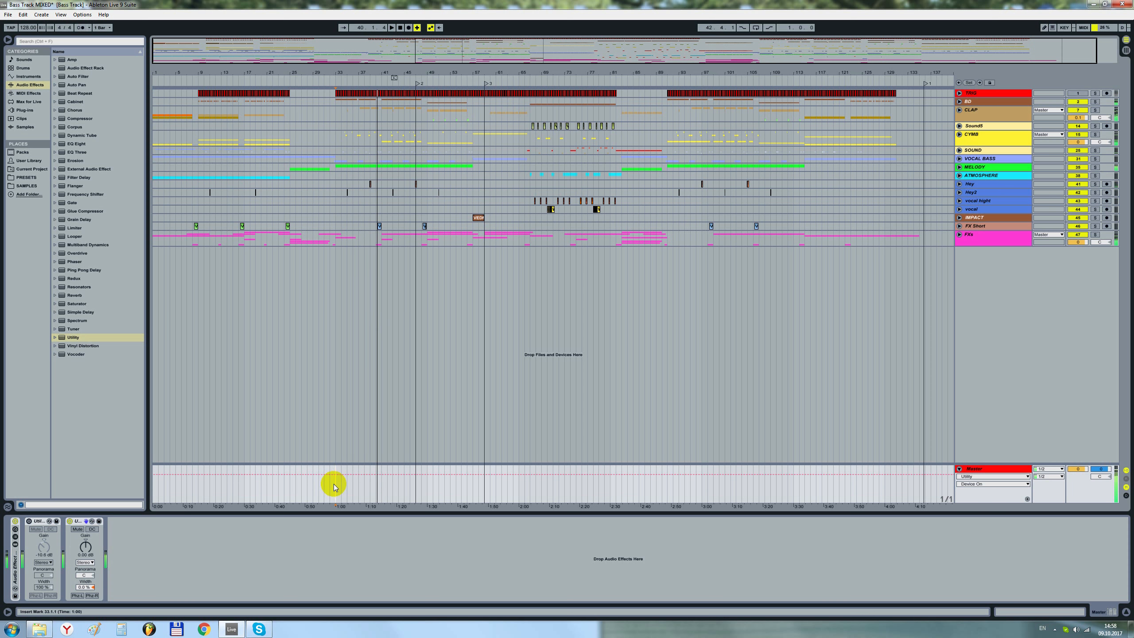
key("m")
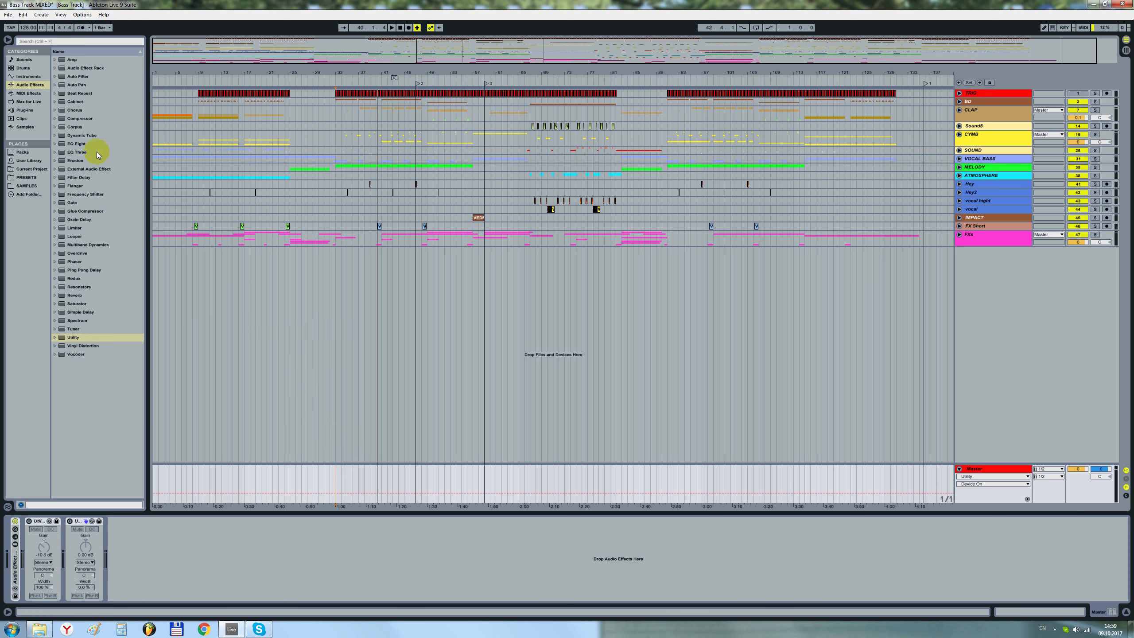
- Add an EQ Eight to the Master track and shape band 8 as a high-cut filter at about 259 Hz
double_click(77, 144)
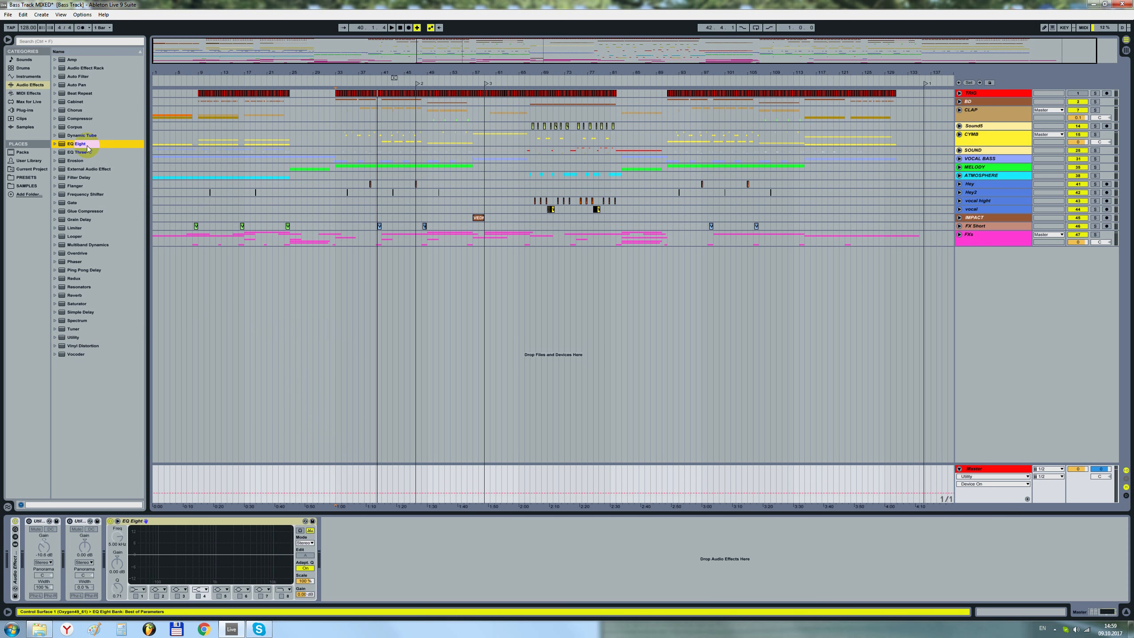
left_click(282, 596)
left_click_drag(282, 555, 183, 561)
left_click_drag(117, 588, 117, 592)
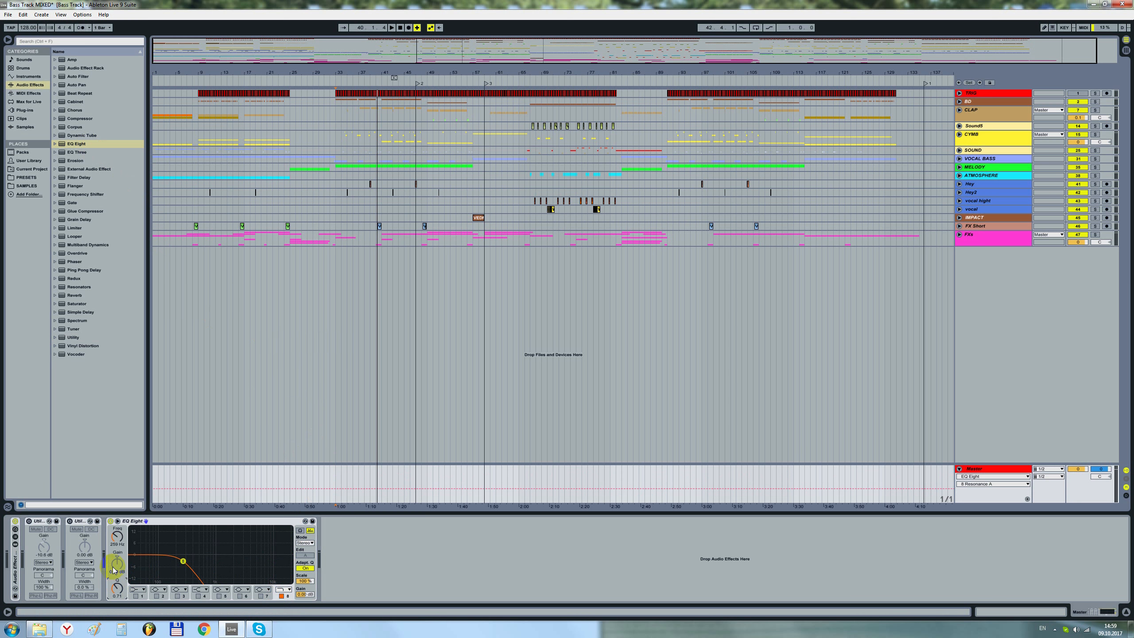
- Map the EQ Eight's on/off switch to the A key and use it to switch the EQ off
left_click(1065, 29)
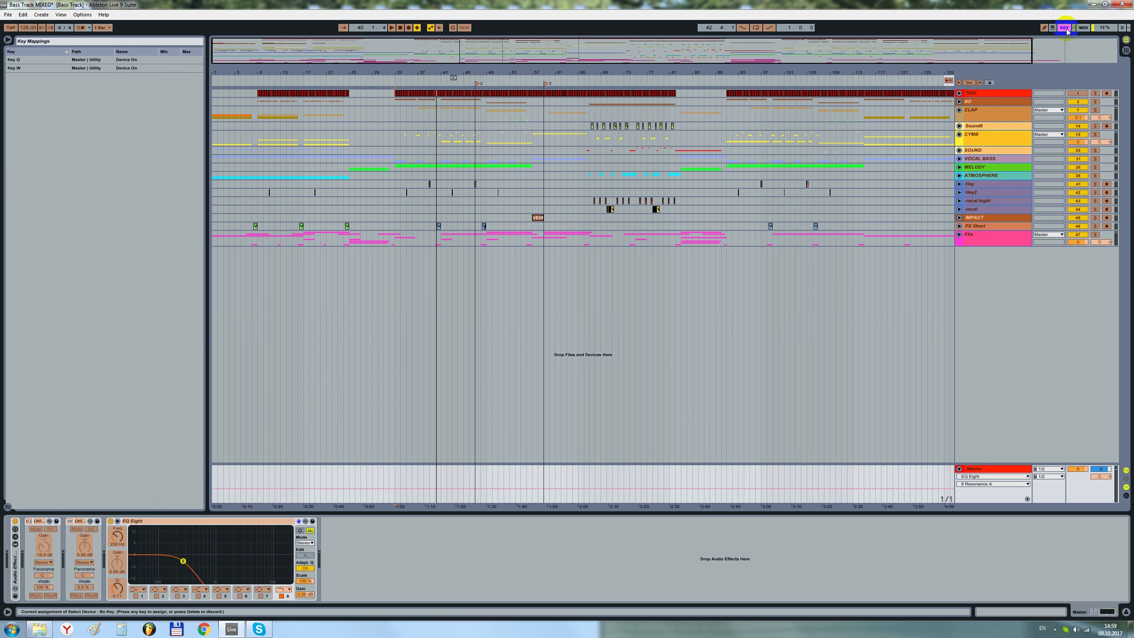
left_click(110, 522)
key("a")
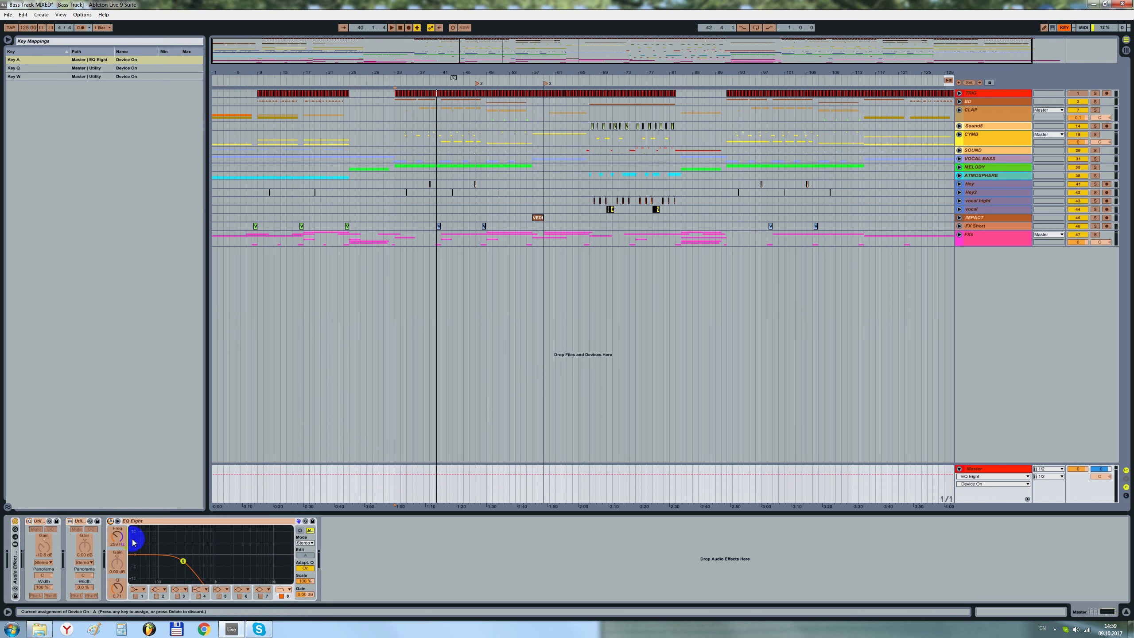
left_click(1066, 29)
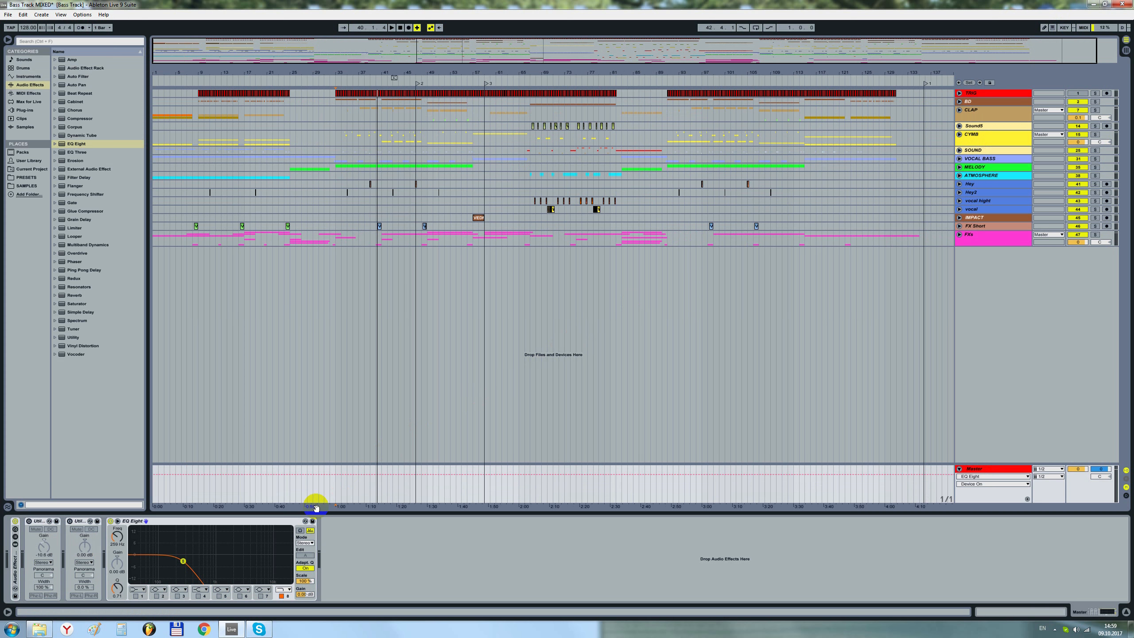
key("ctrl+z")
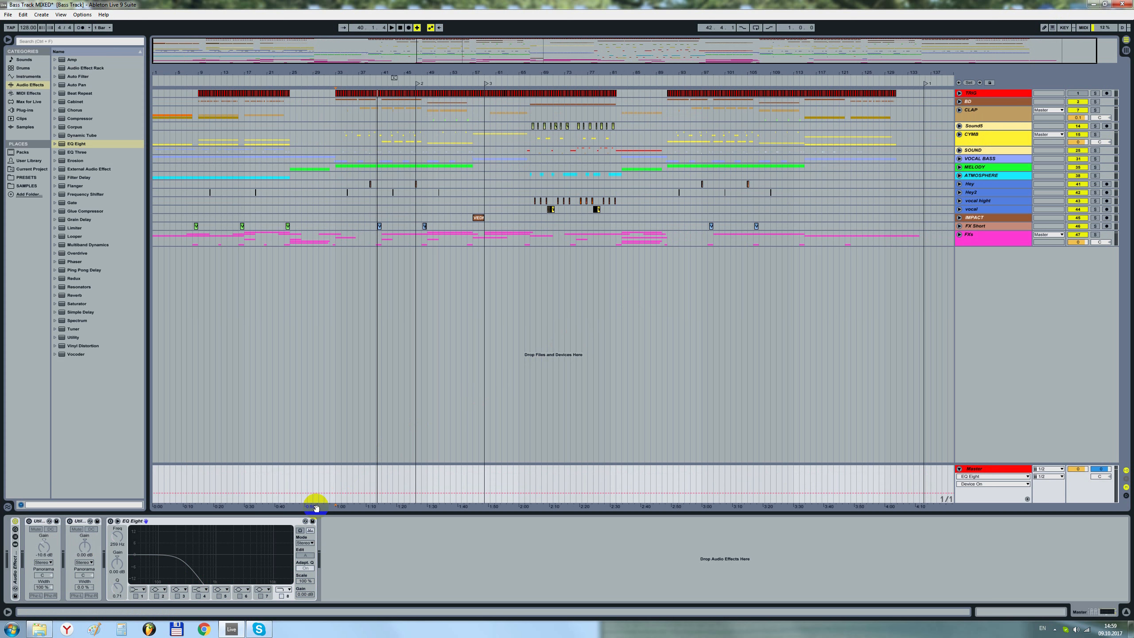
- Play the track with the EQ Eight switched on and lower band 8's high-cut frequency to about 240 Hz
key("space")
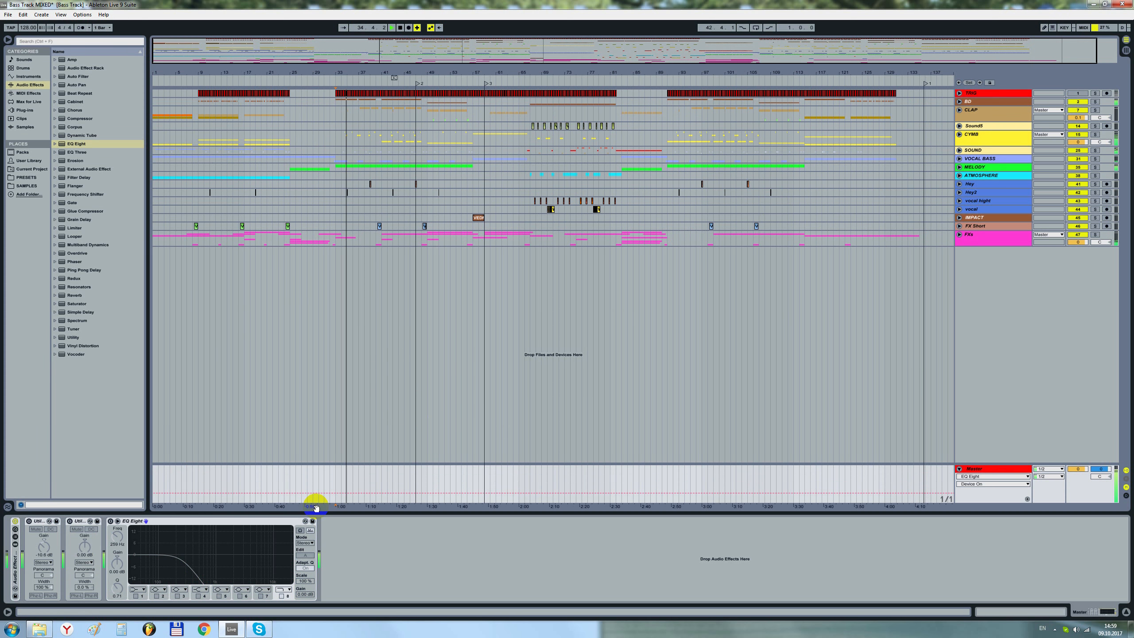
key("ctrl+y")
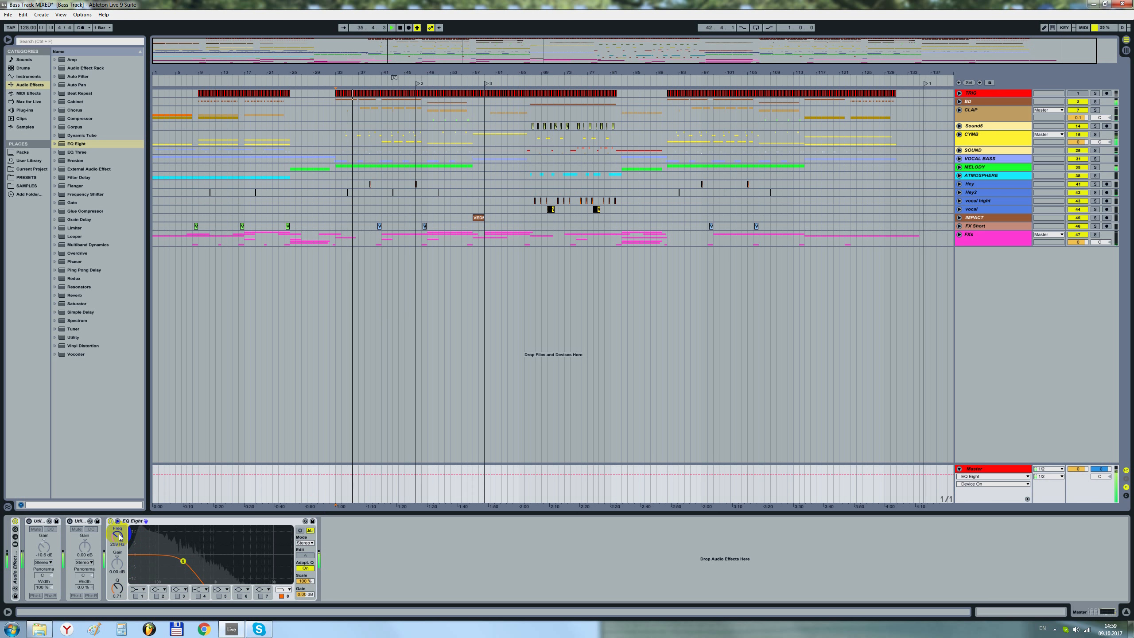
left_click_drag(119, 537, 119, 541)
left_click_drag(118, 534, 119, 533)
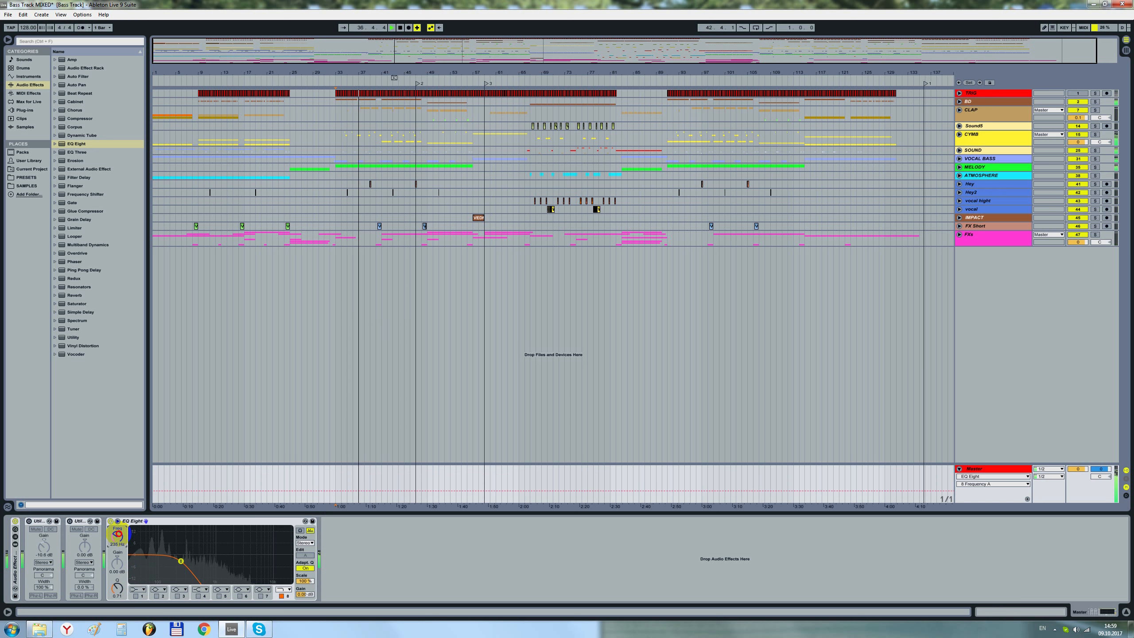
- Compare the mix with the EQ Eight off and on, stop playback, and leave the EQ switched off
left_click(111, 522)
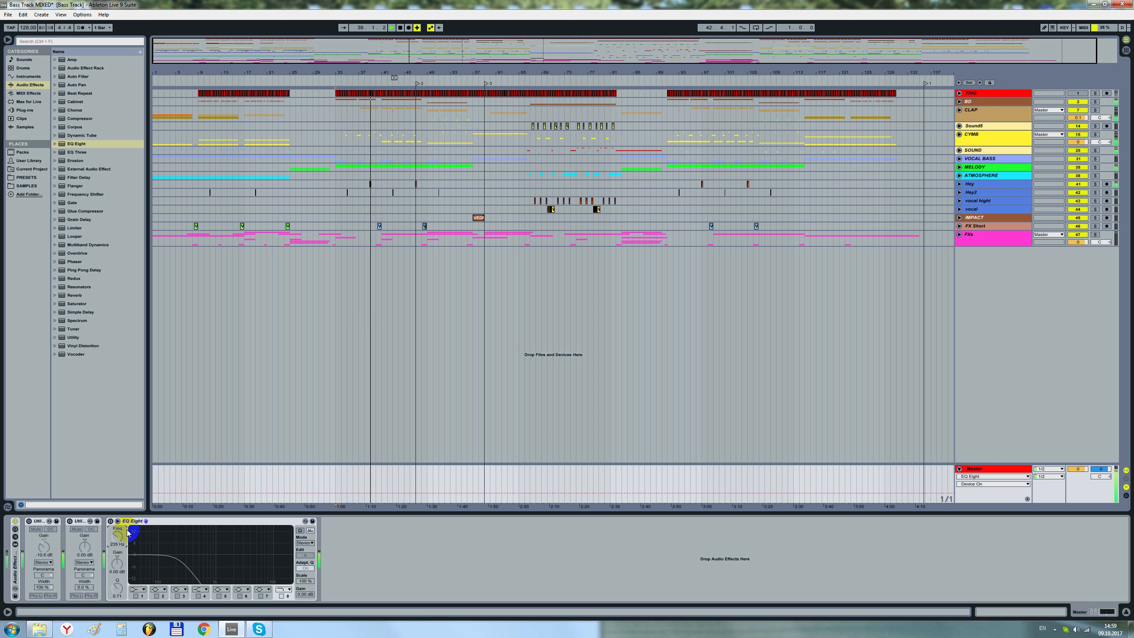
key("ctrl+z")
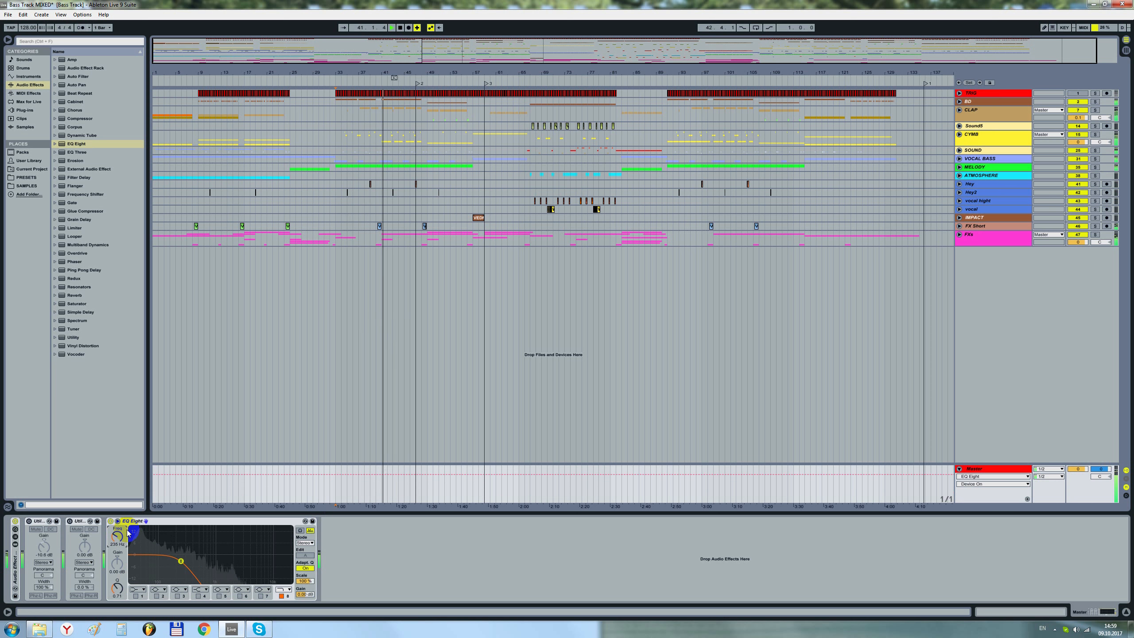
key("space")
key("ctrl+z")
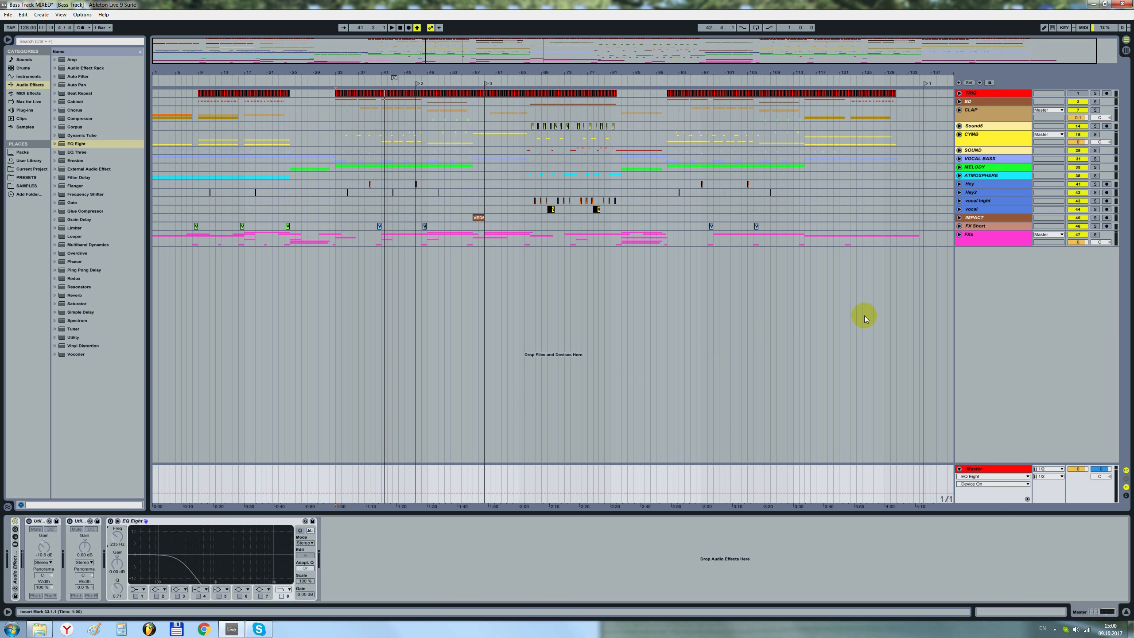
- Insert an audio track below the FXs track and add the Dirty Rush reference MP3 from the EDM folder to it
right_click(1019, 273)
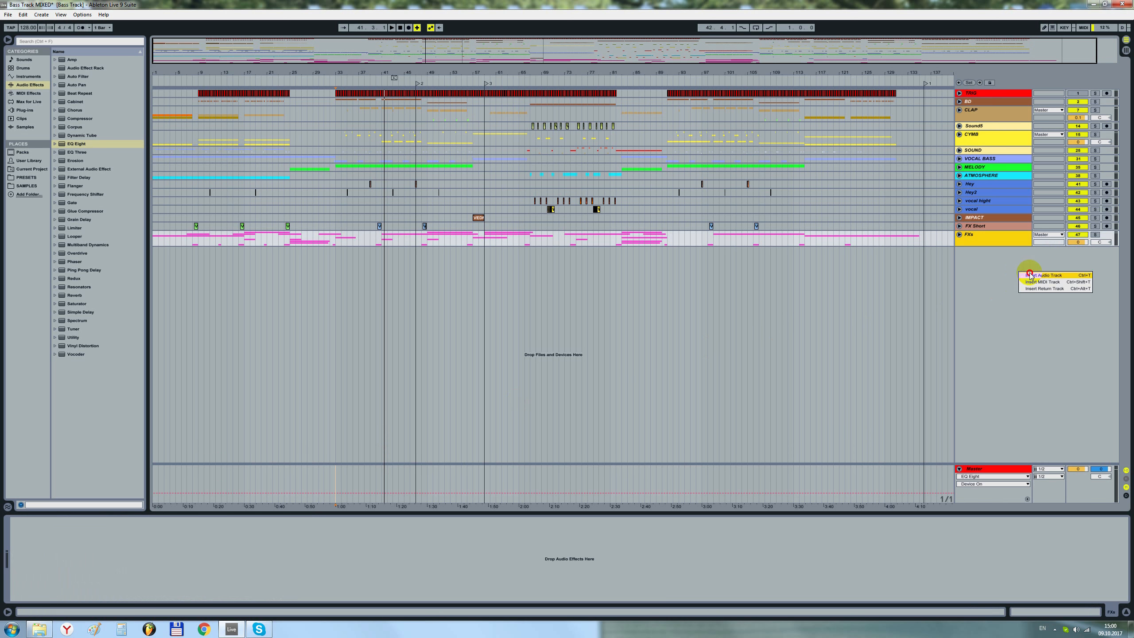
left_click(1032, 275)
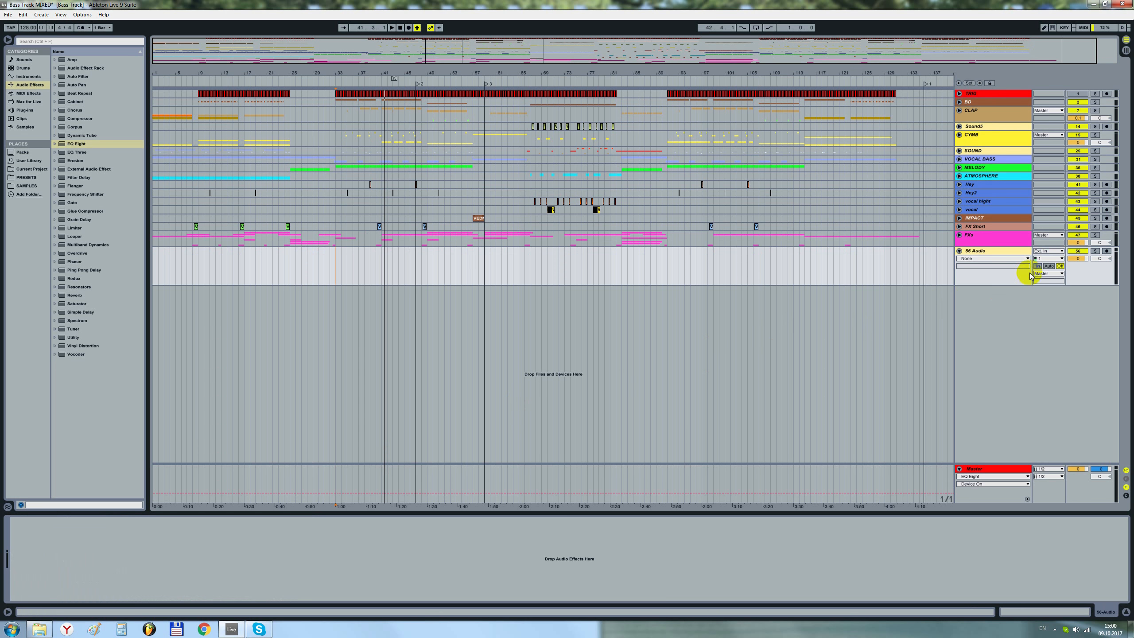
left_click(39, 629)
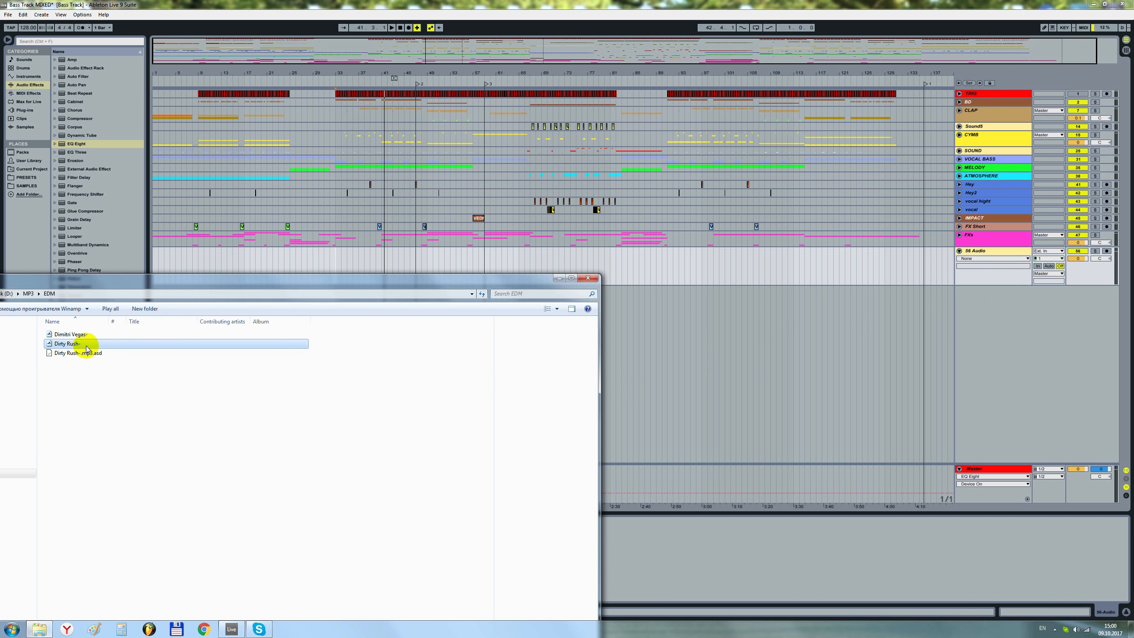
mouse_move(85, 345)
left_mouse_down()
mouse_move(206, 327)
mouse_move(289, 262)
mouse_move(278, 269)
left_mouse_up()
left_click(336, 261)
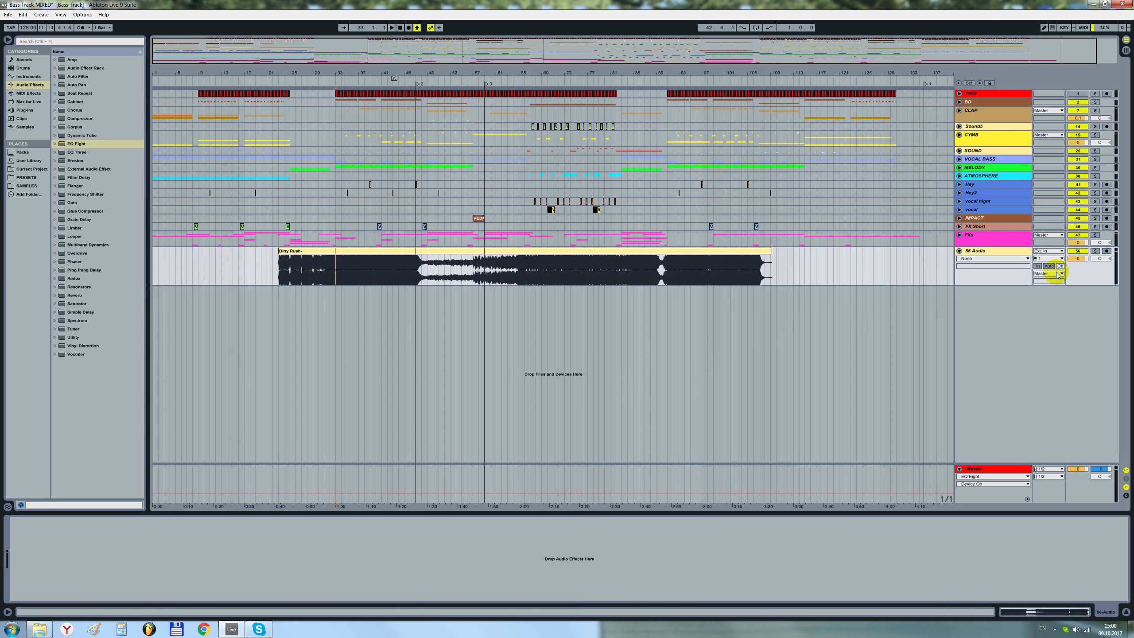
- Route the reference track's output to Ext. Out, deactivate the track, and lower its volume to about -5 dB
left_click(1050, 274)
left_click(1050, 281)
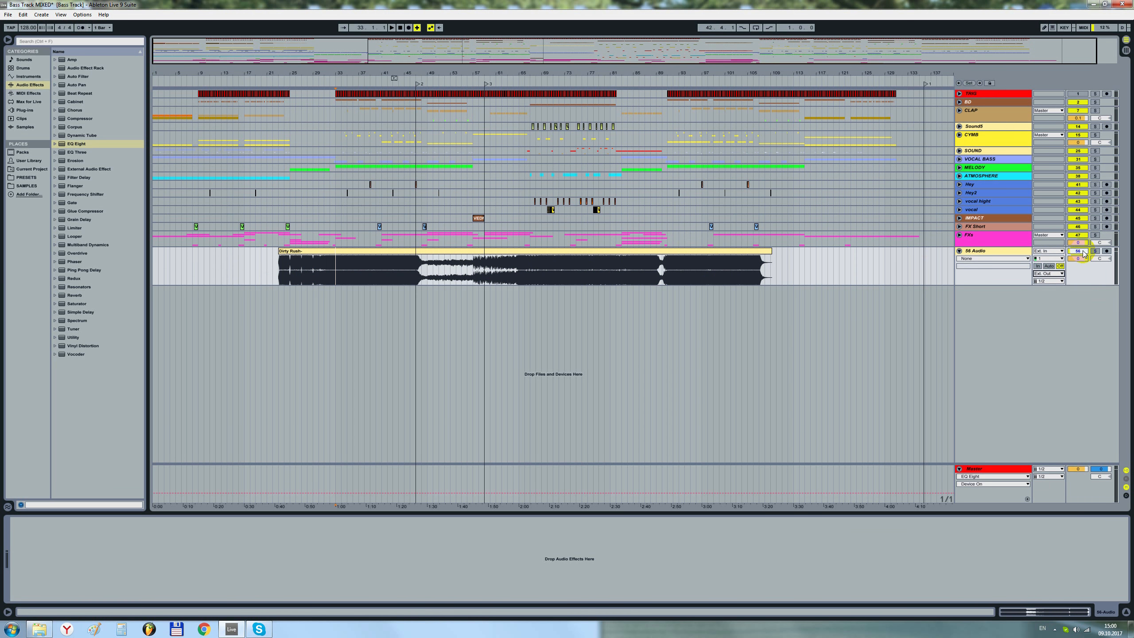
left_click_drag(1078, 259, 1083, 261)
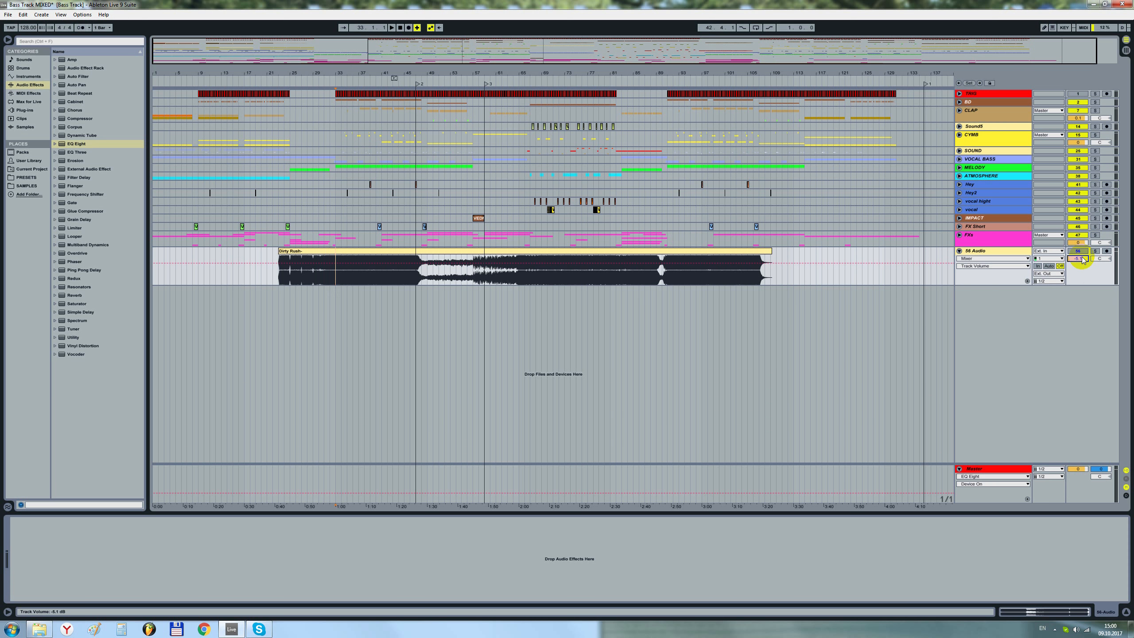
- Play the arrangement, solo the reference track, and raise its volume slightly to match the mix
key("space")
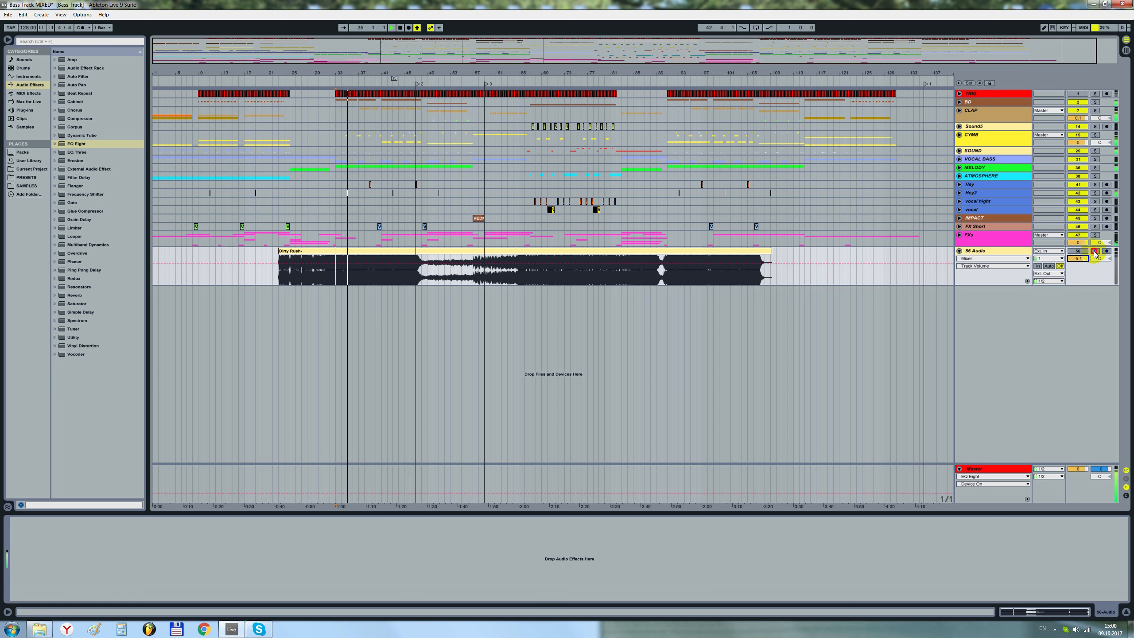
left_click(1094, 252)
left_click_drag(1083, 262, 1083, 257)
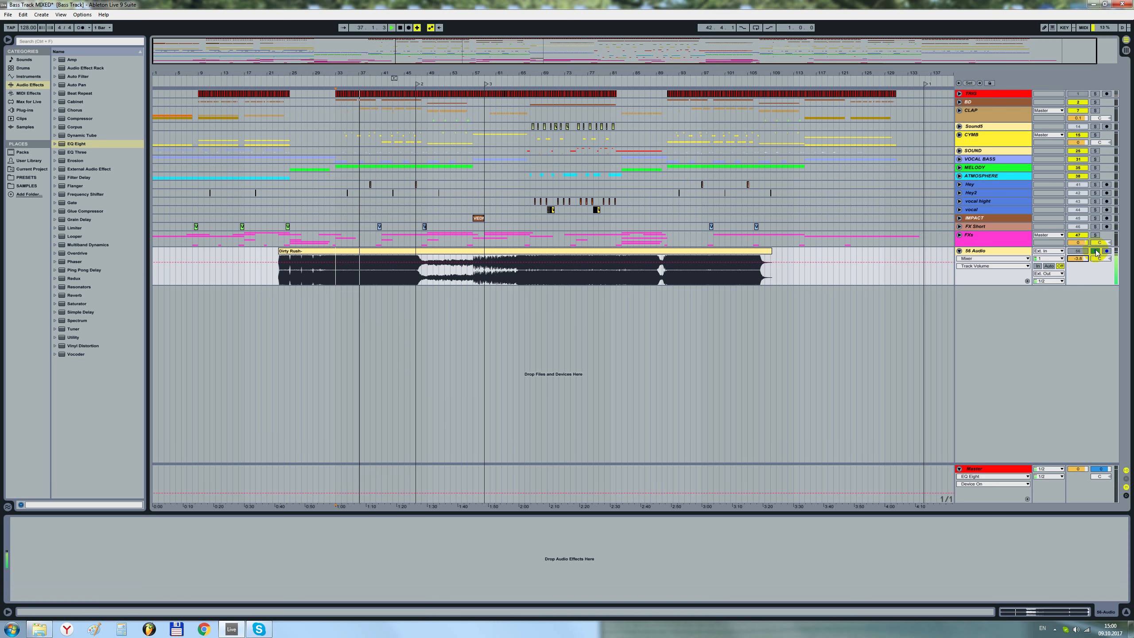
- Compare the mix with the reference by switching the reference track's solo off and on, stop playback, and leave it unsoloed
left_click(1096, 251)
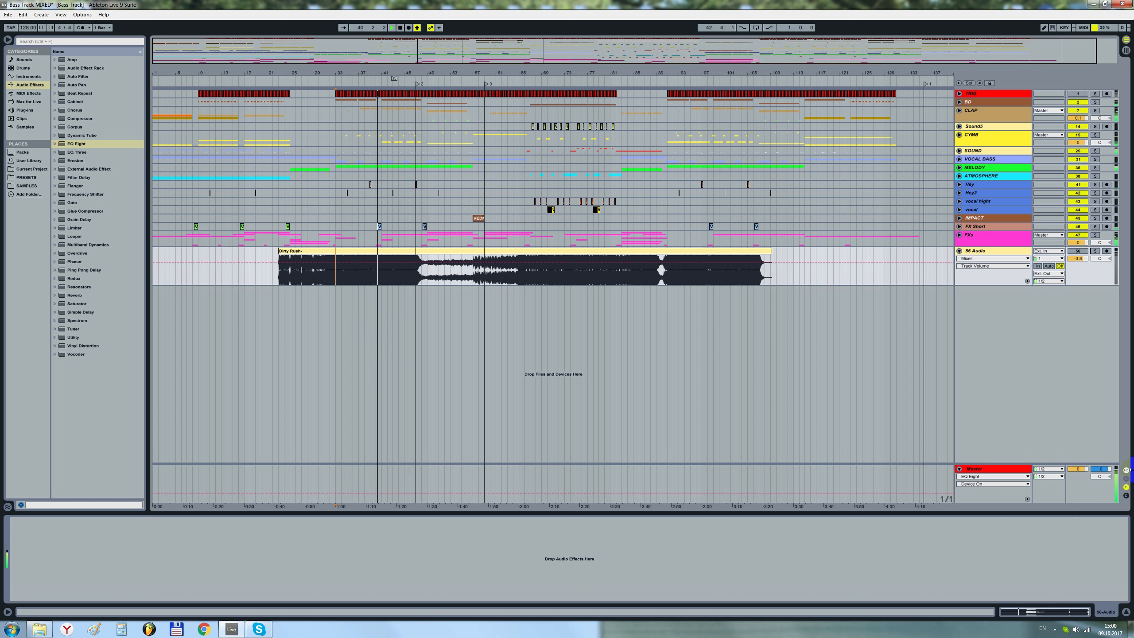
left_click(1096, 252)
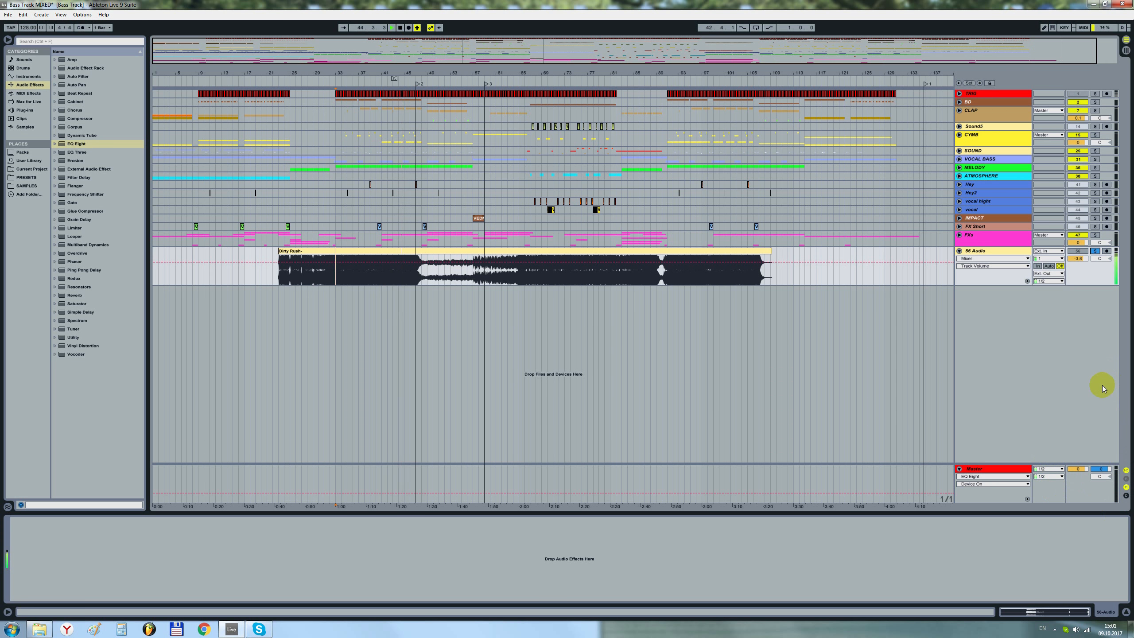
key("space")
left_click(1098, 252)
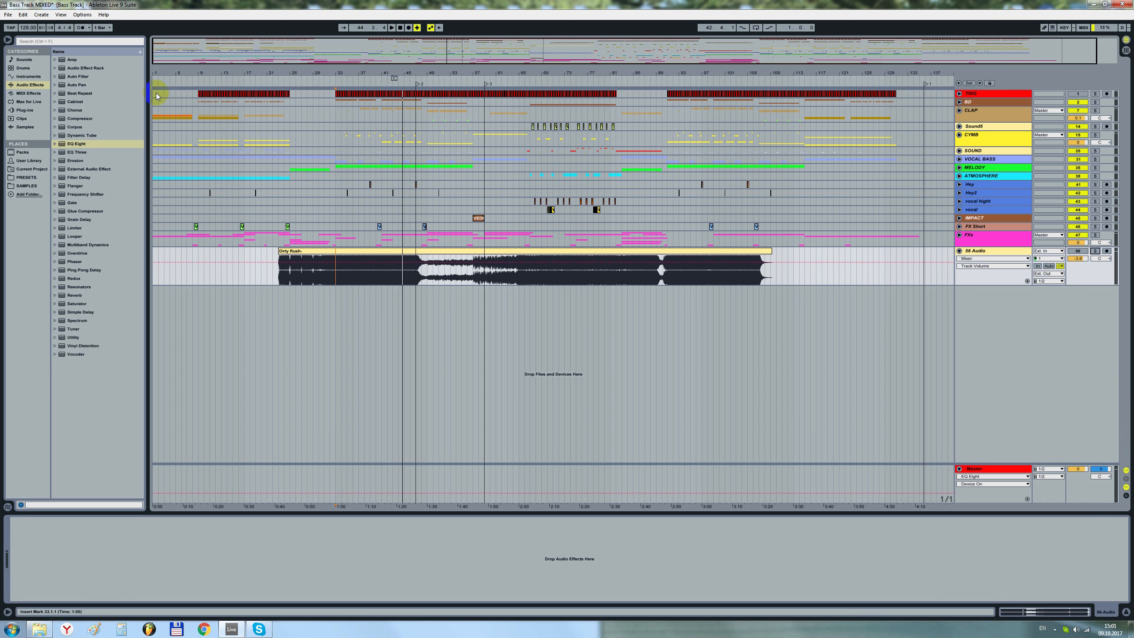
- Find the Pink plug-in by searching for PINK, add it to the Master track, and lower its Master Level to about -17.5 dB
left_click(115, 42)
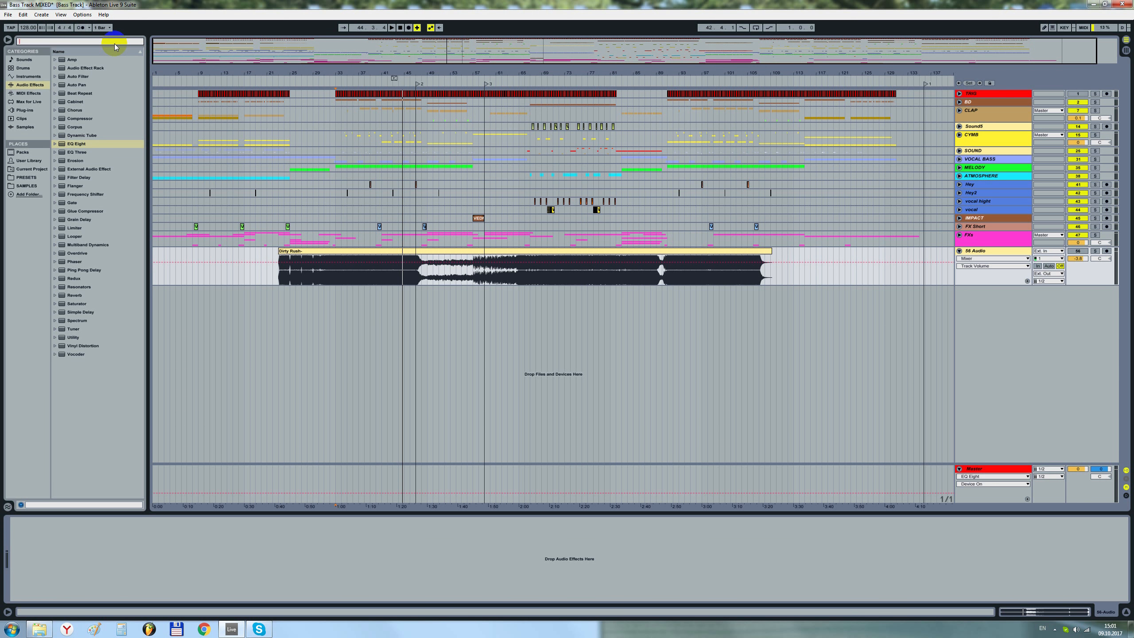
type("PINK")
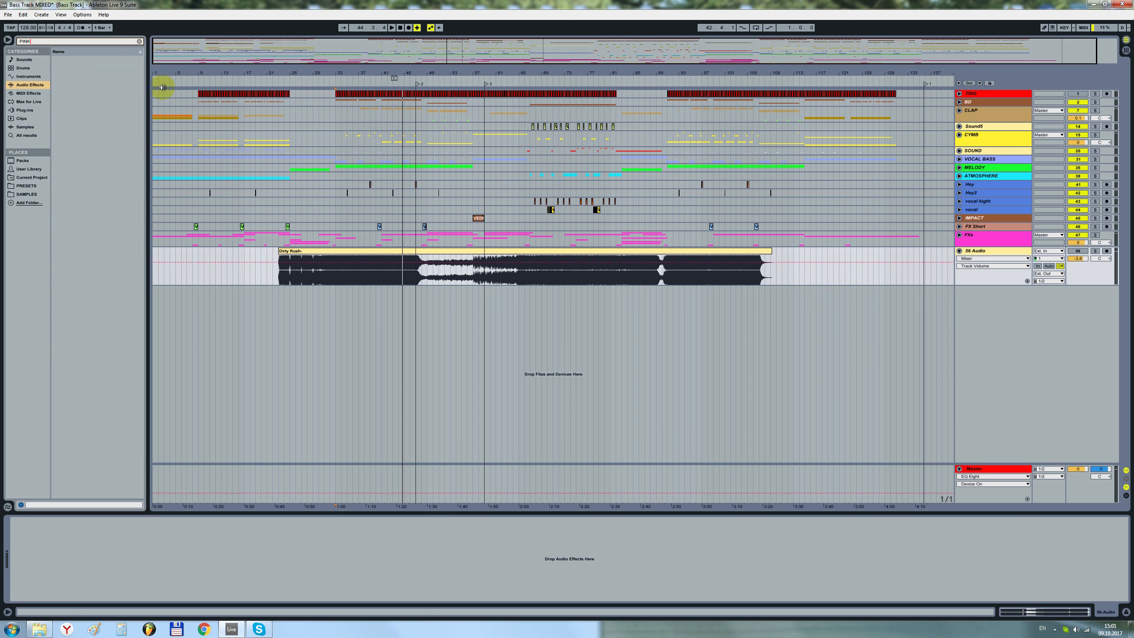
left_click(31, 109)
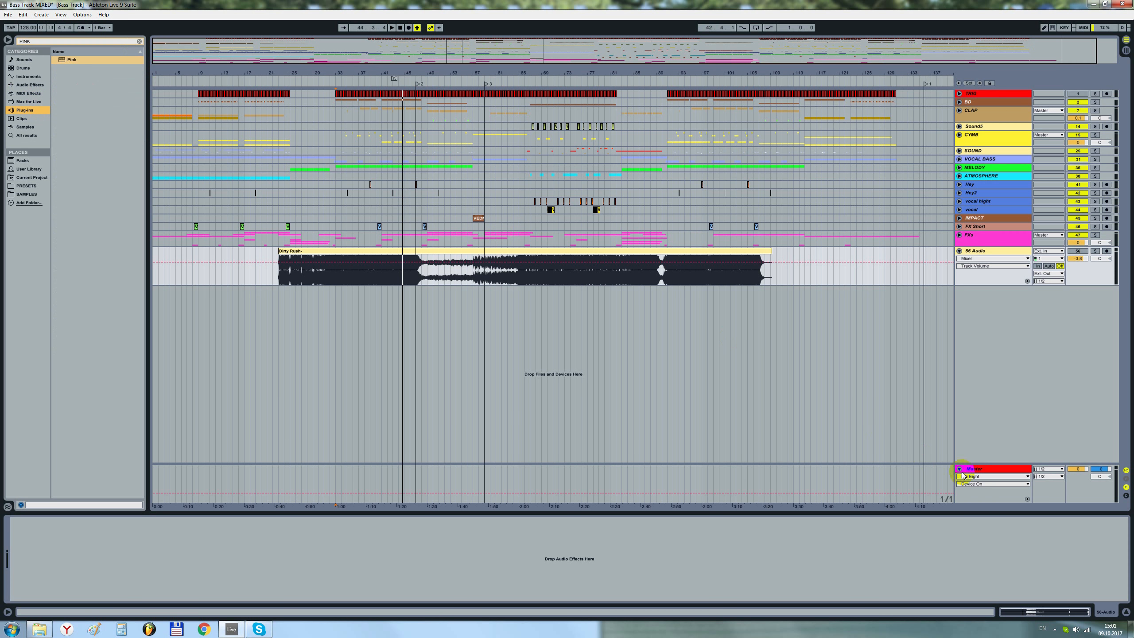
left_click(994, 470)
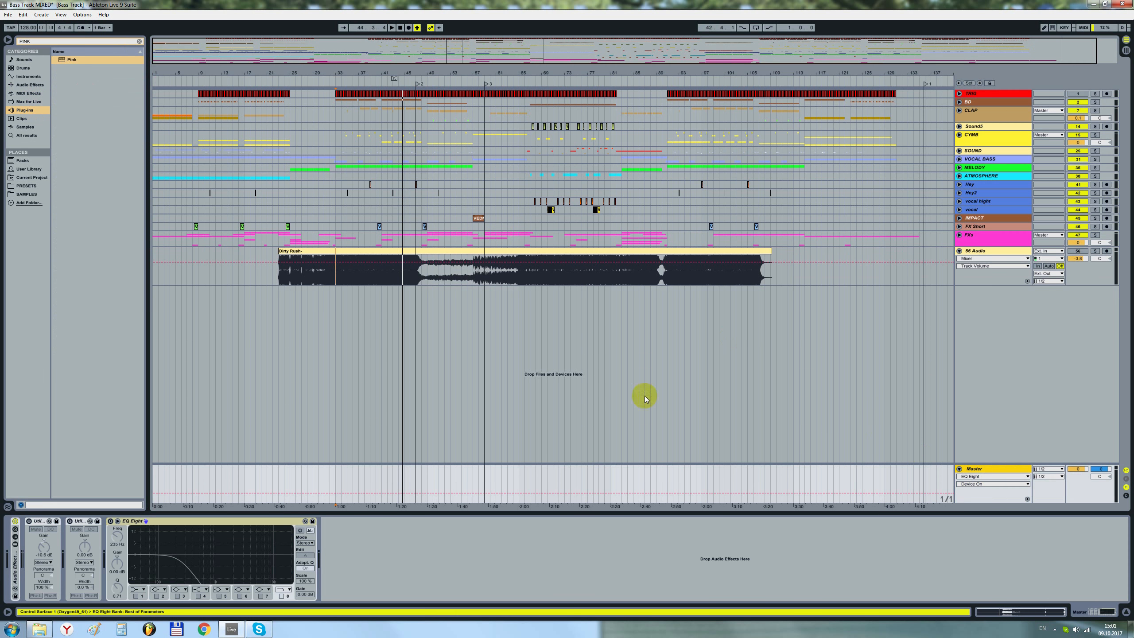
left_click(78, 61)
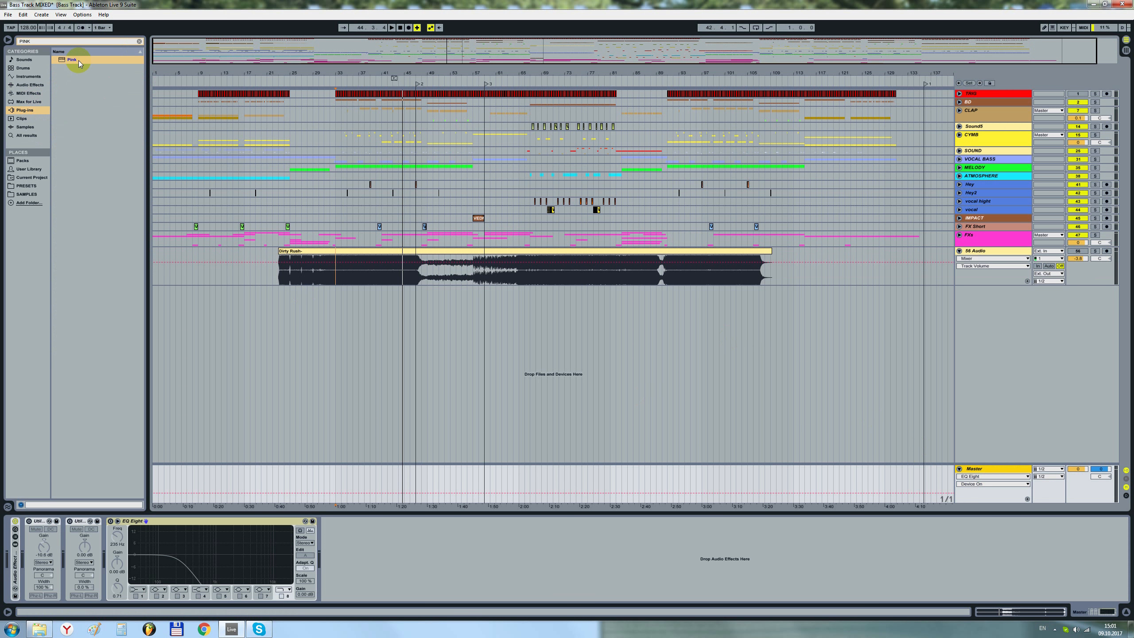
double_click(78, 61)
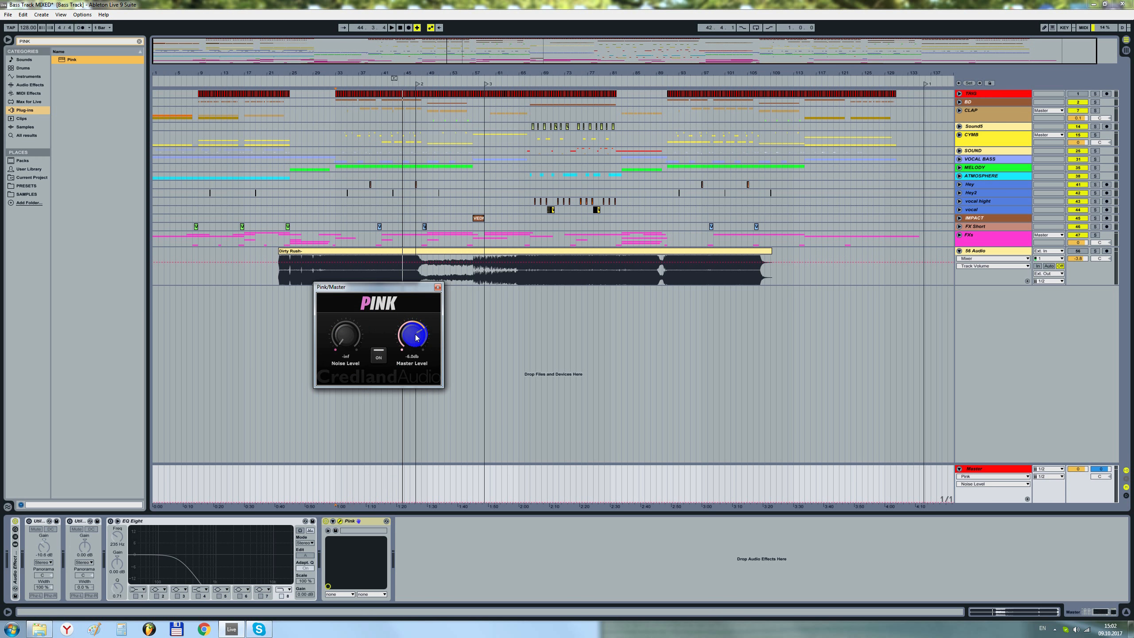
mouse_move(415, 337)
left_mouse_down()
mouse_move(415, 378)
mouse_move(410, 340)
left_mouse_up()
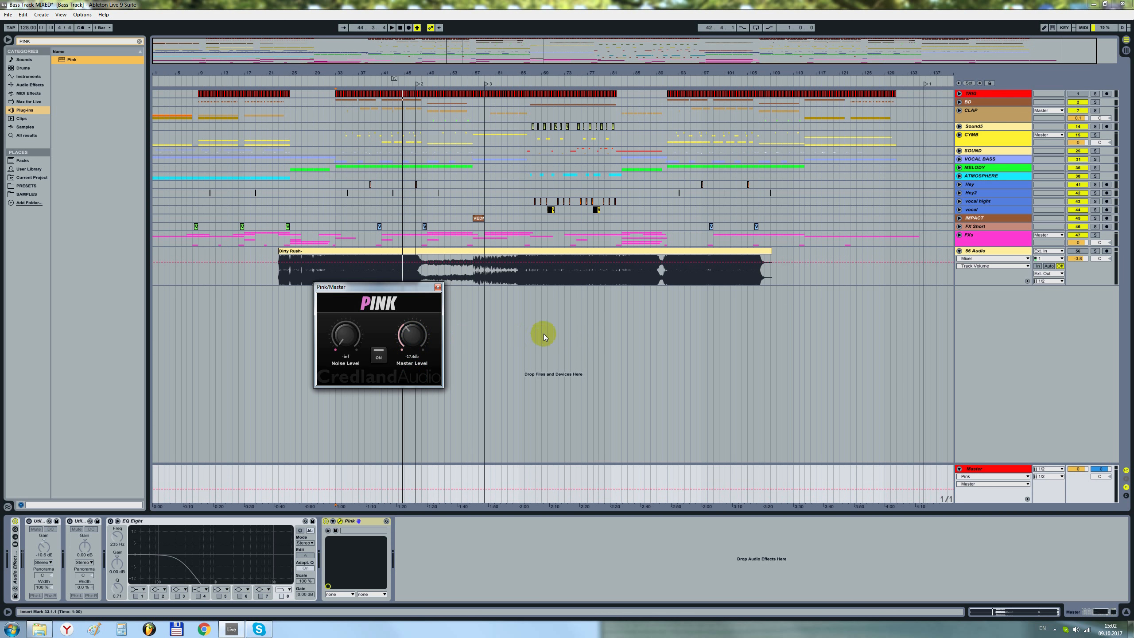
- Map the Pink plug-in's on/off switch to the N key and use it to switch the plug-in off
left_click(1067, 30)
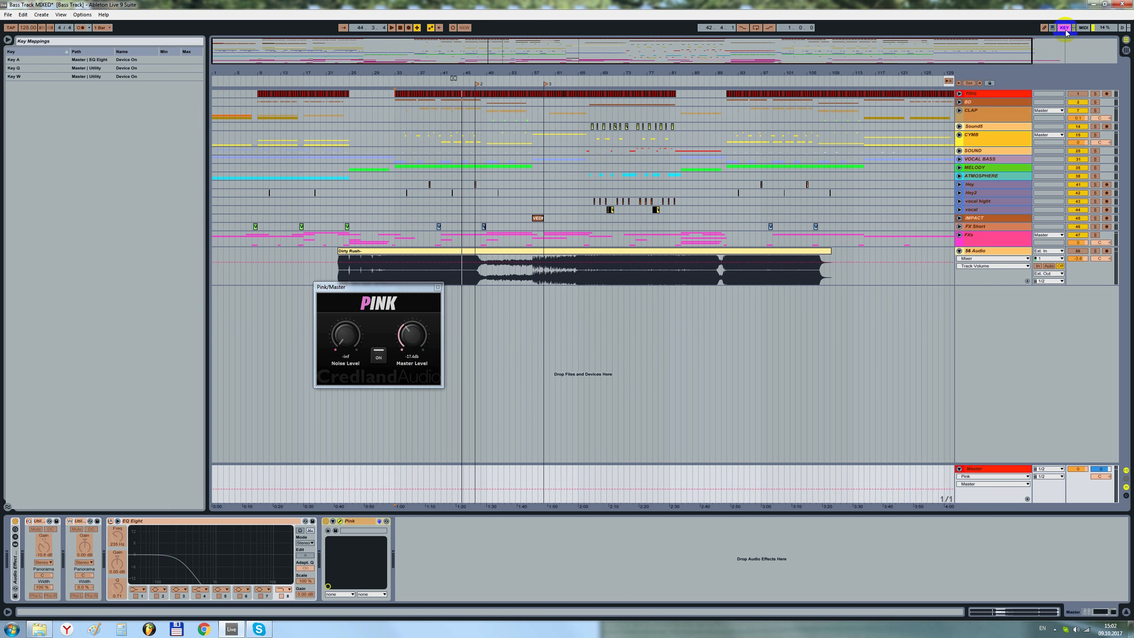
left_click(370, 473)
left_click(325, 523)
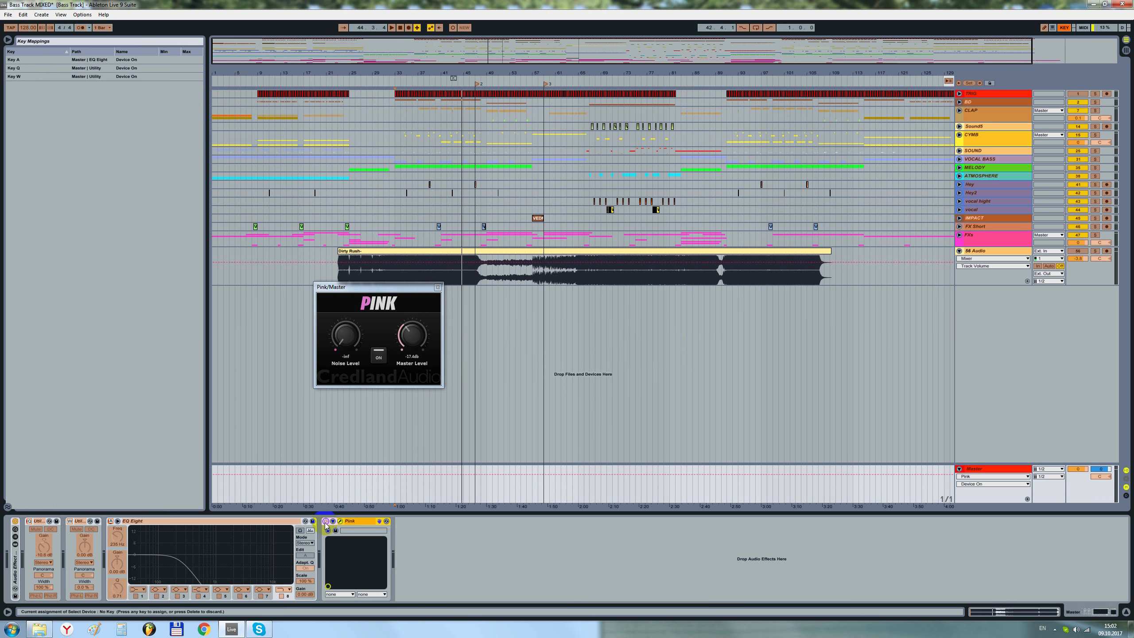
key("n")
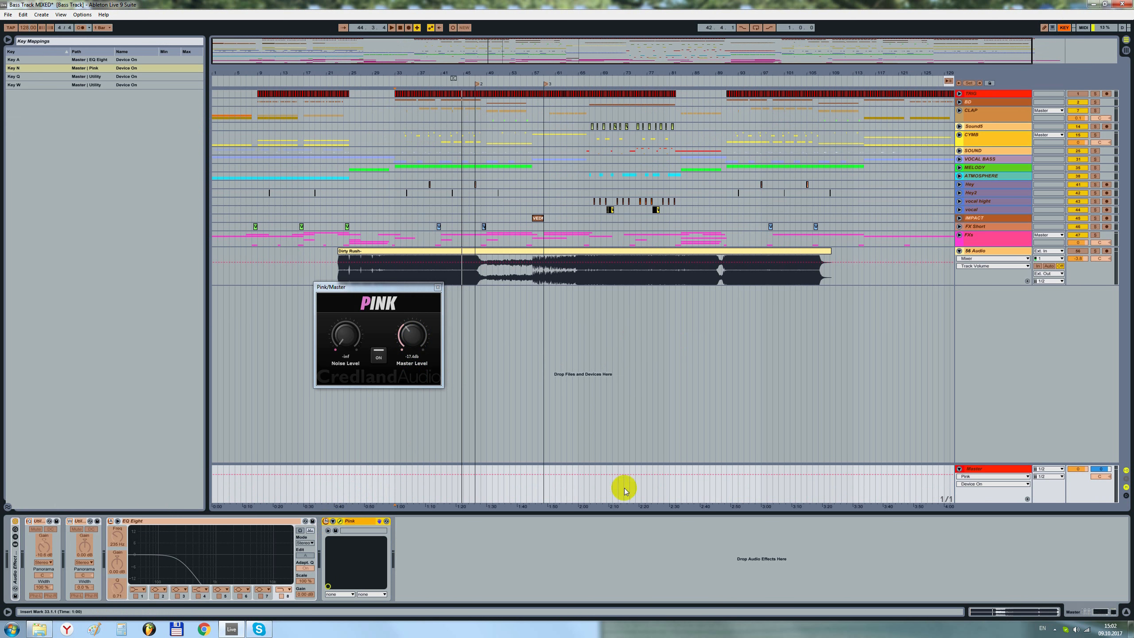
left_click(1068, 29)
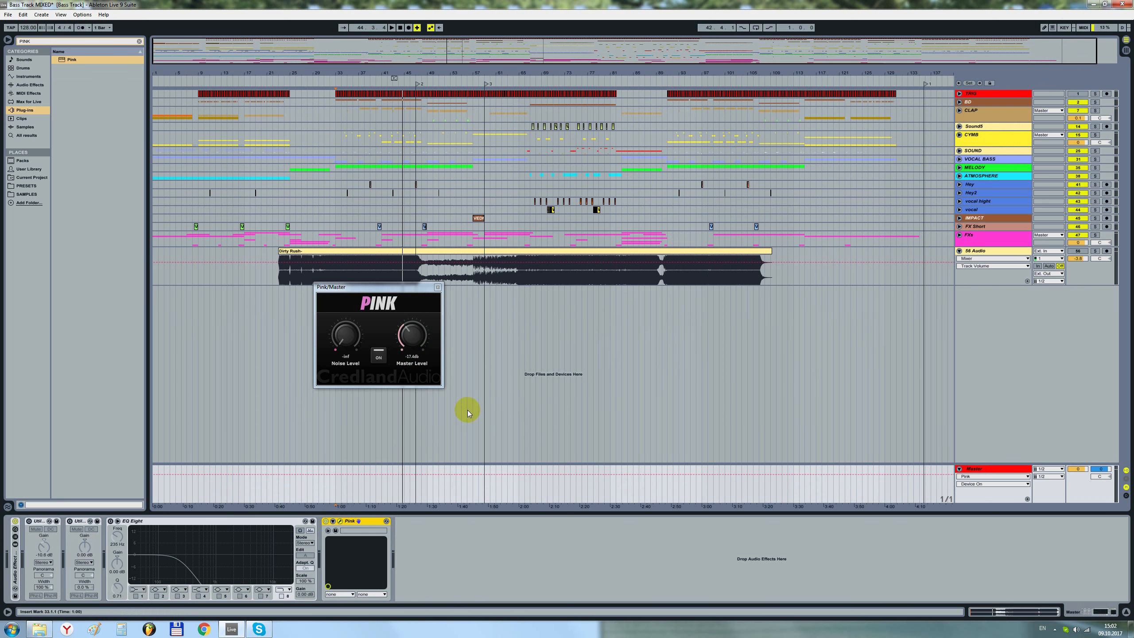
key("n")
key("n")
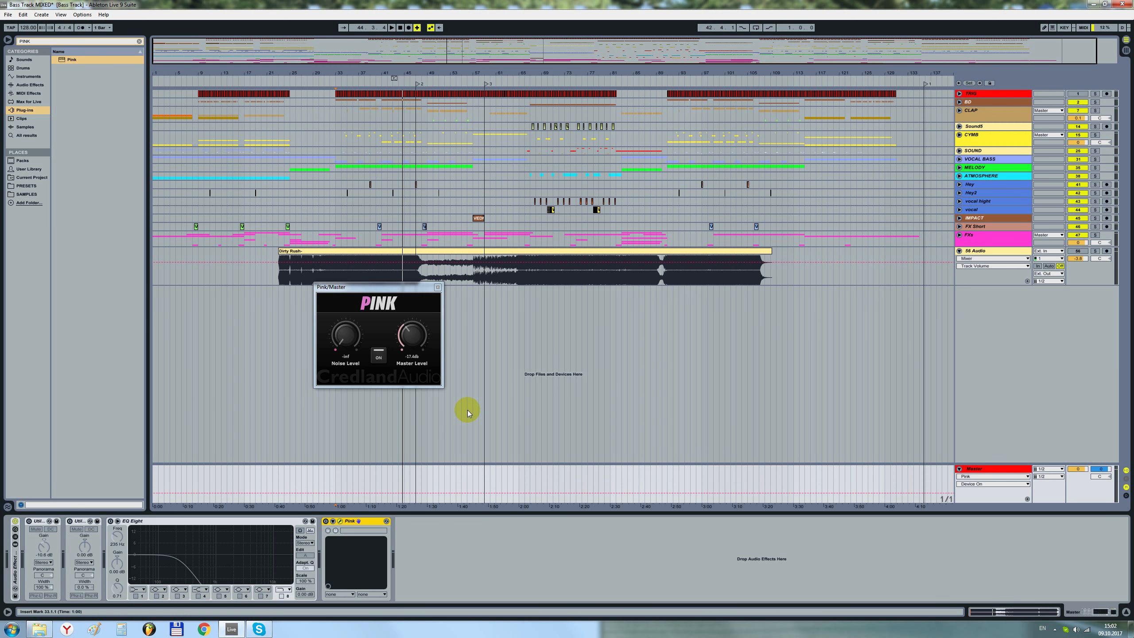
- Play the track with Pink switched on, setting its Noise Level to about 3.2 dB and Master Level to about -14.9 dB
key("space")
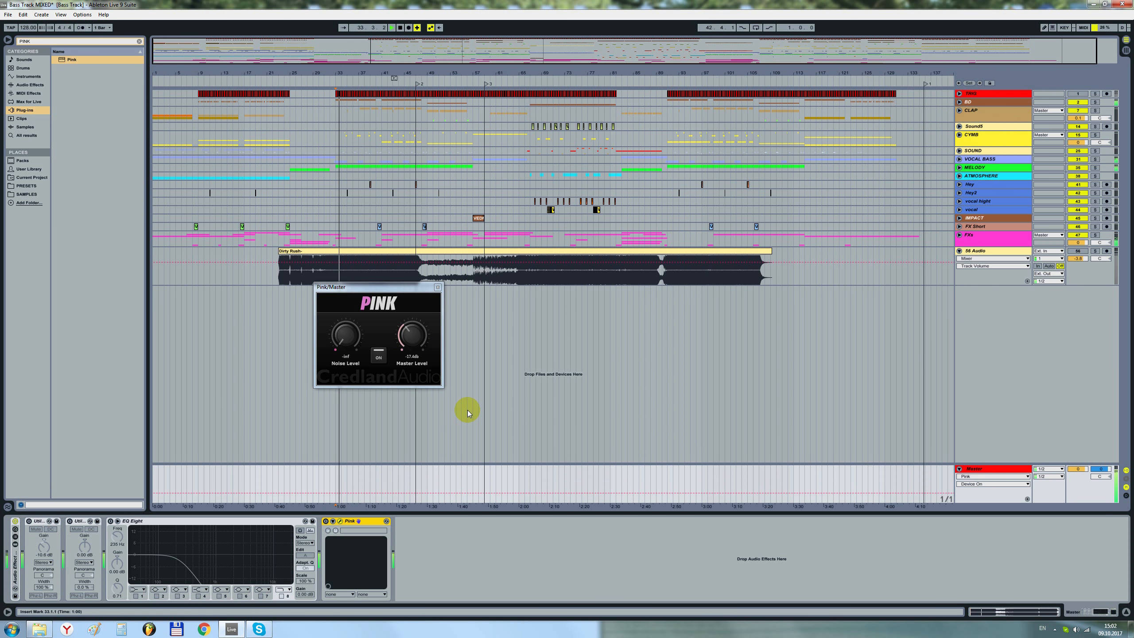
left_click_drag(357, 353, 367, 271)
left_click_drag(410, 336, 411, 332)
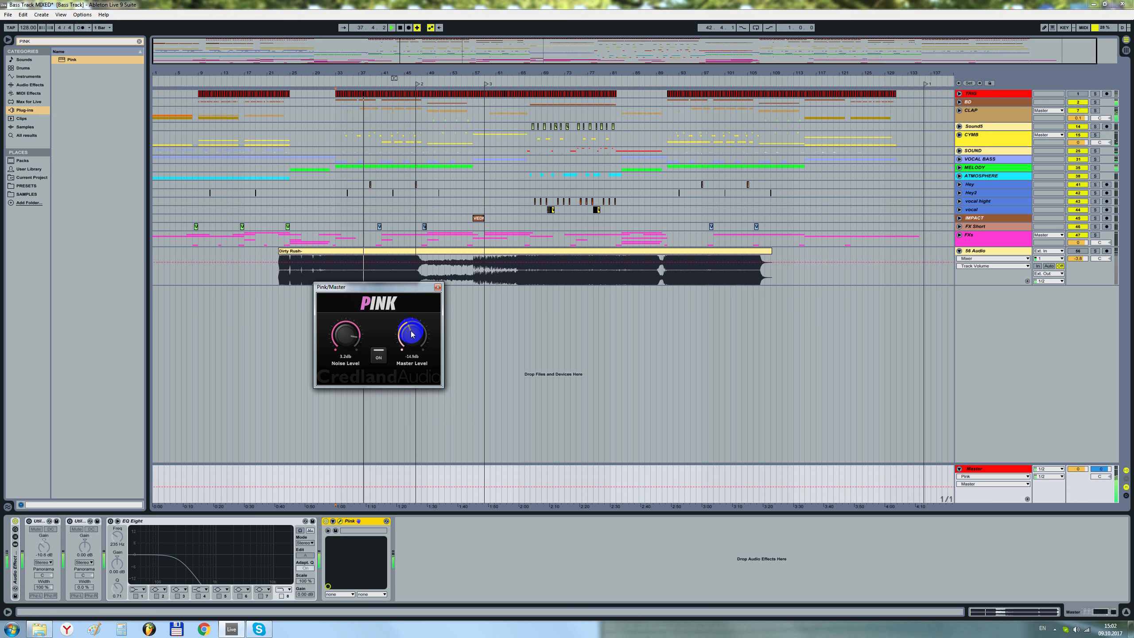
- Compare the playing mix with and without pink noise by toggling the Pink plug-in, leaving it switched off
key("0")
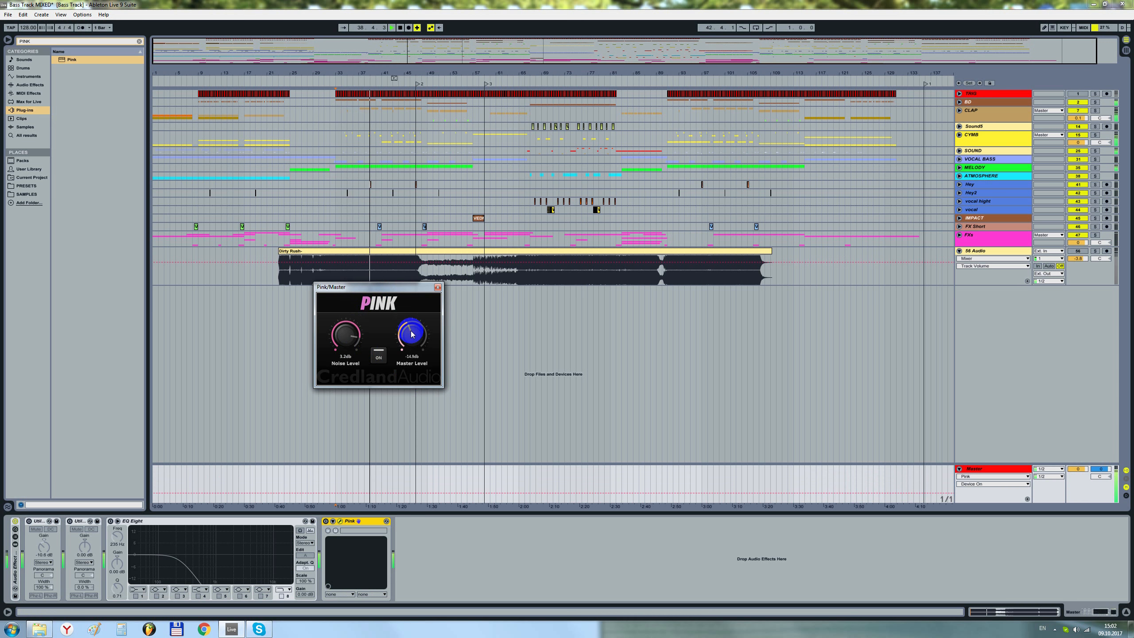
key("0")
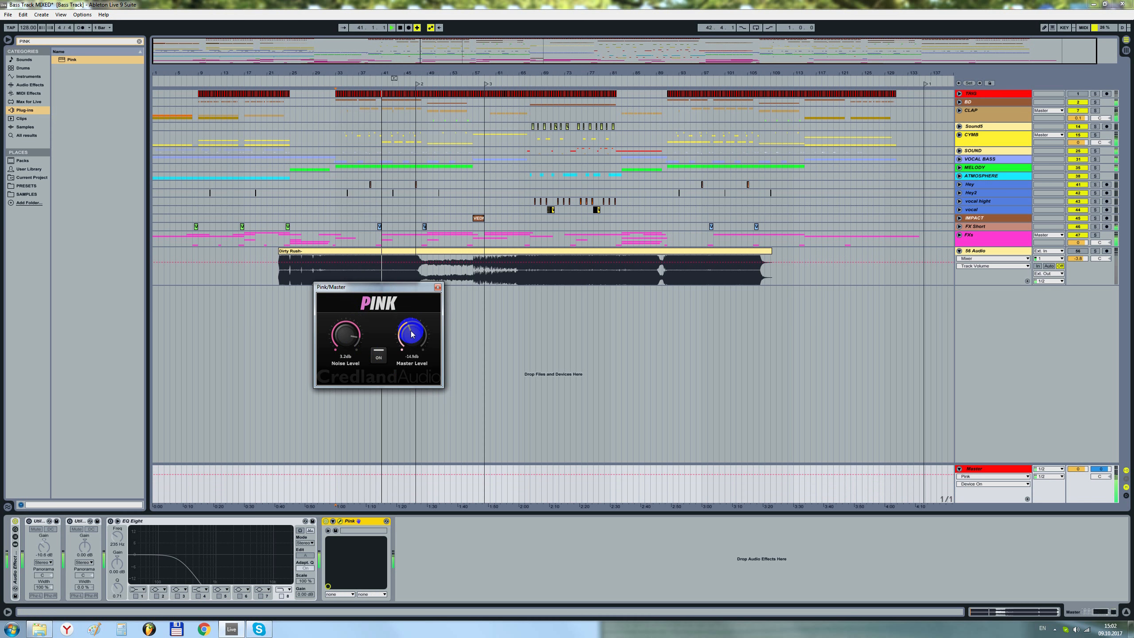
key("0")
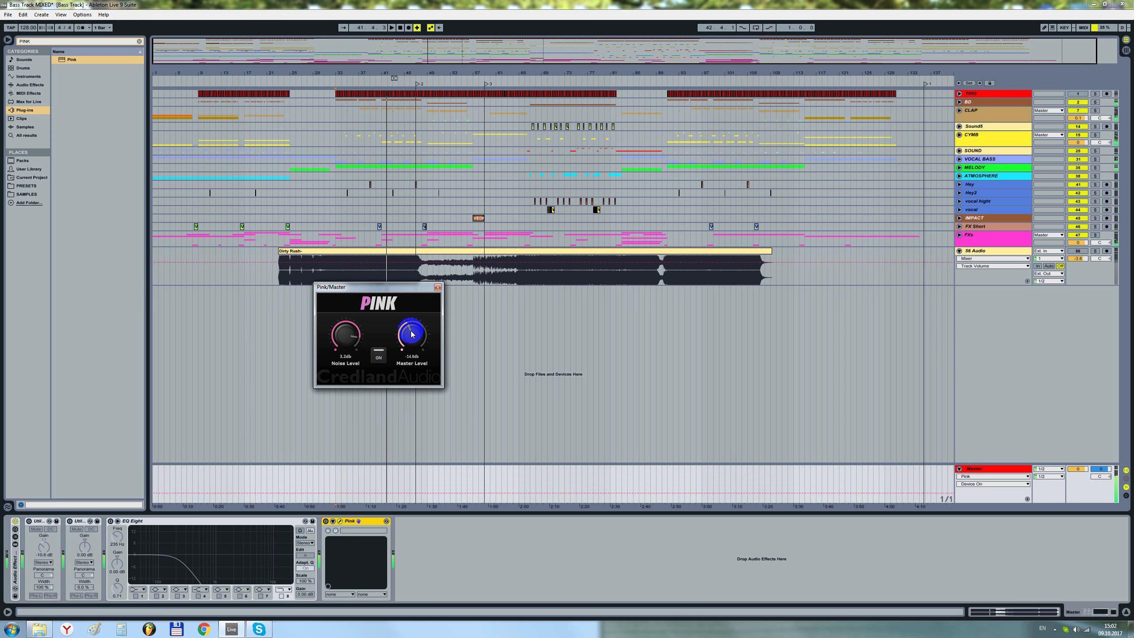